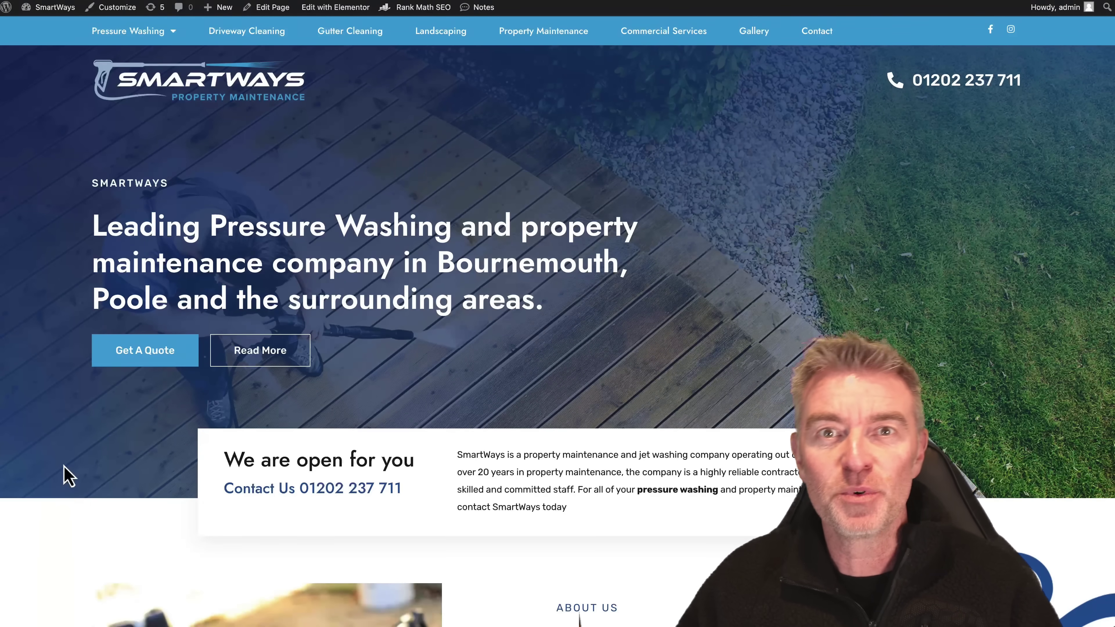
- Scroll through the SmartWays home page, then go to its Landscaping page
scroll(928, 279, down, 1)
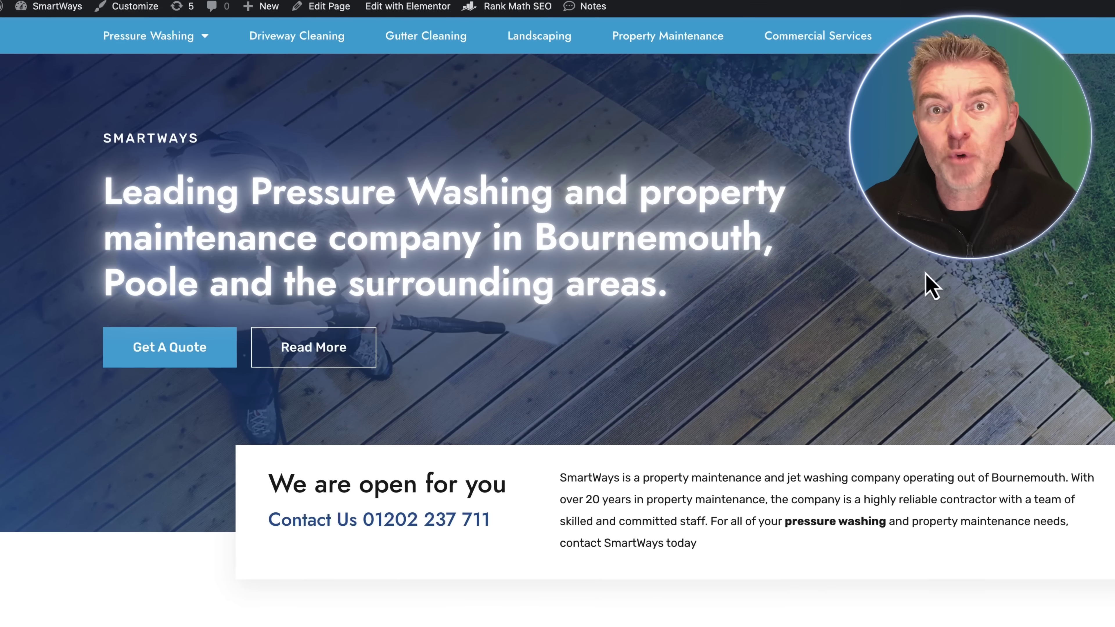
scroll(1008, 386, down, 1)
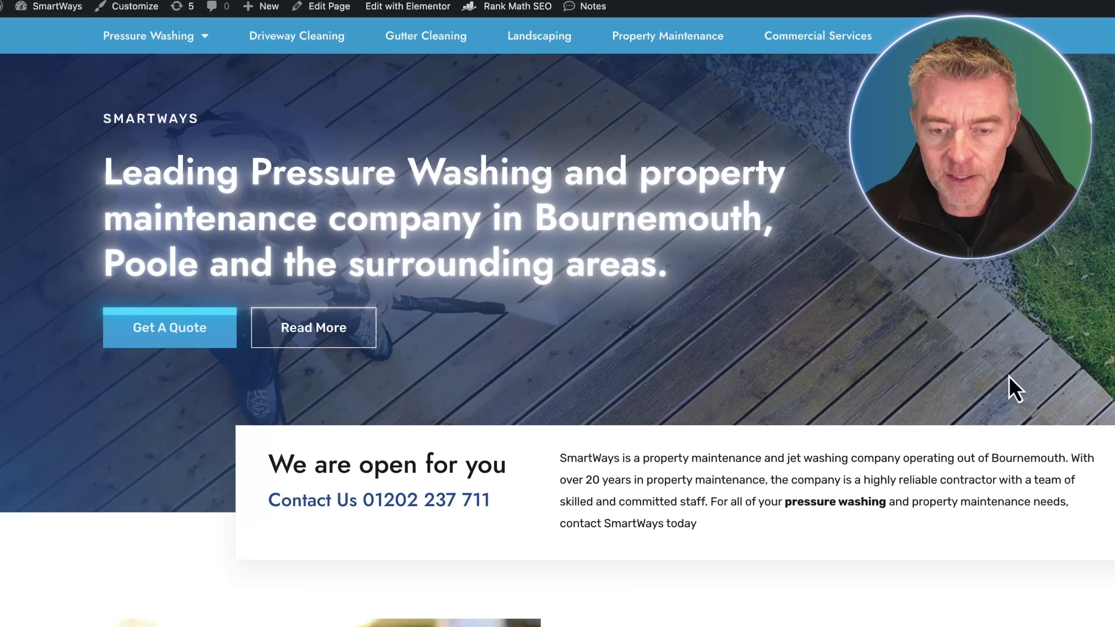
scroll(1008, 376, down, 15)
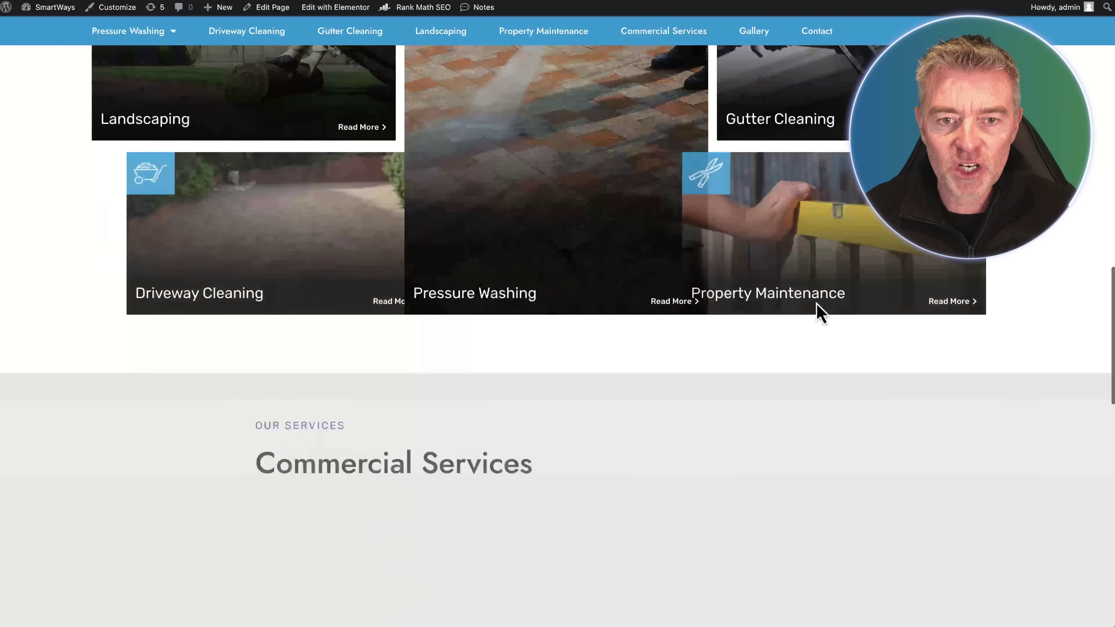
scroll(506, 431, up, 15)
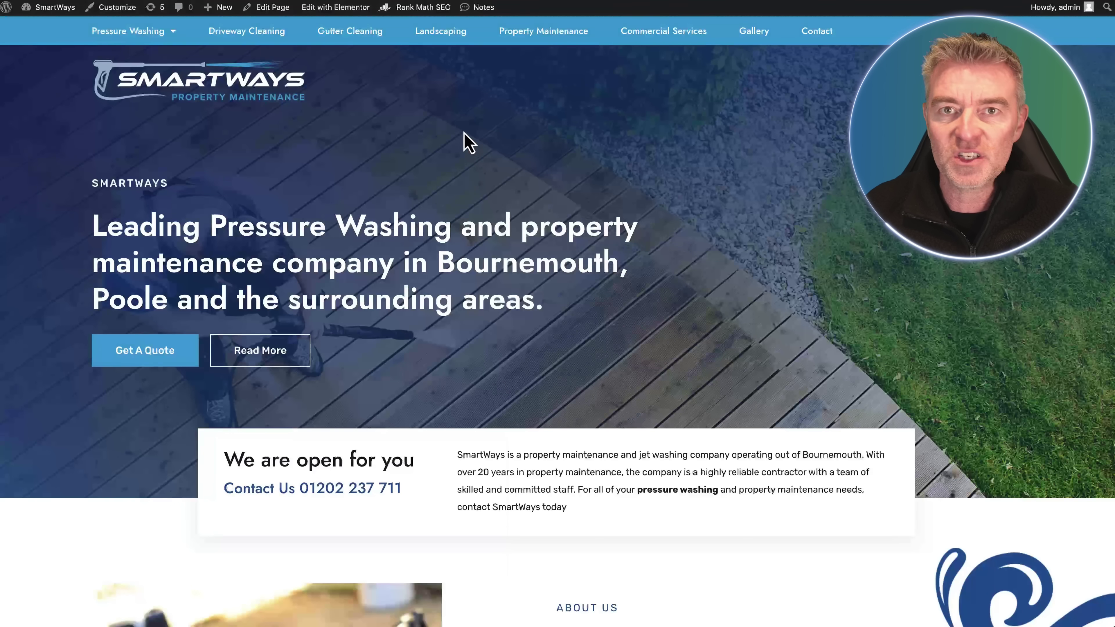
click(446, 31)
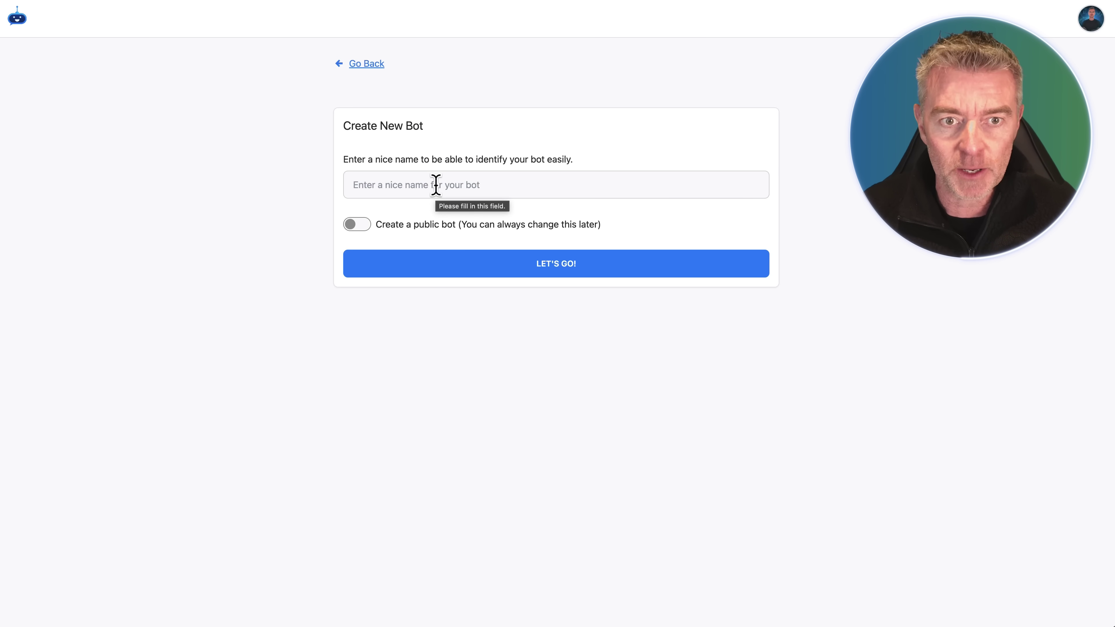
- Create a public bot named Smartways
click(436, 184)
text(Smartways)
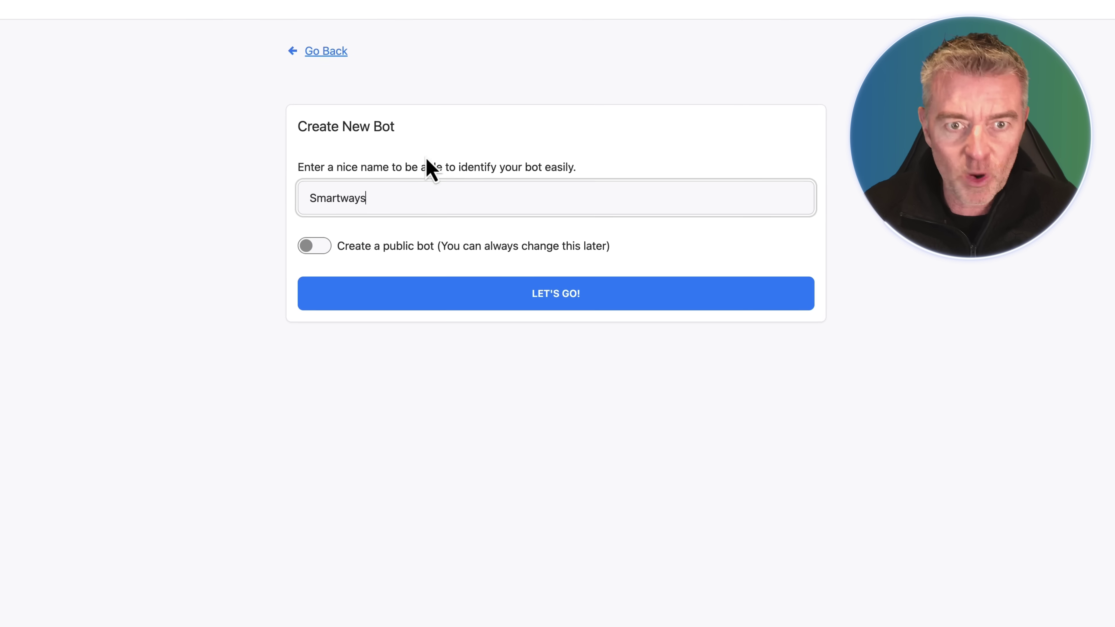
click(314, 246)
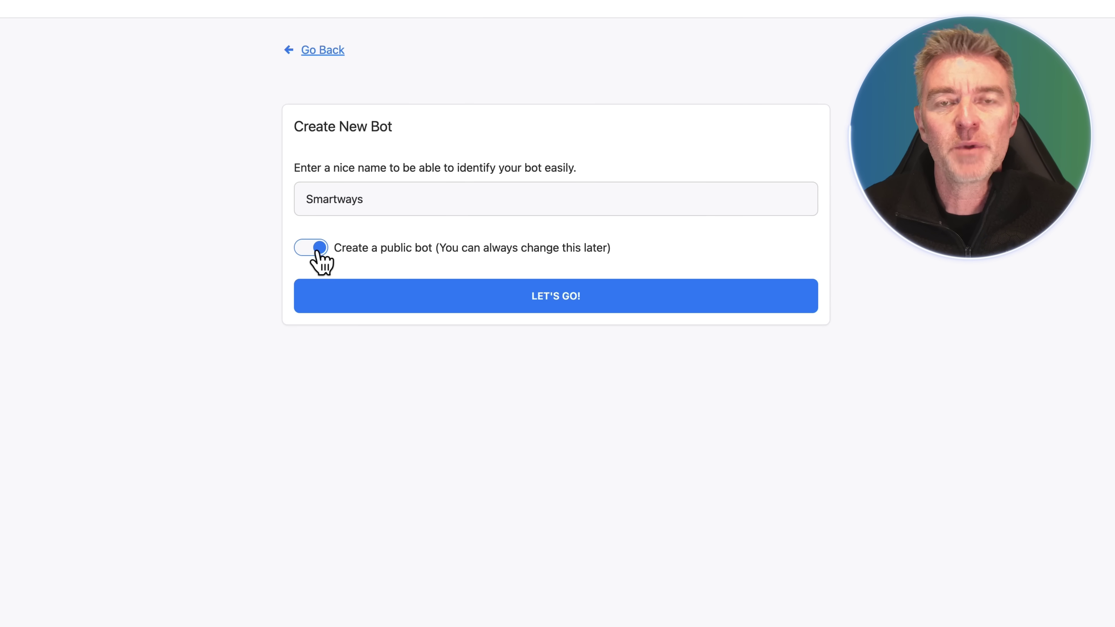
click(579, 300)
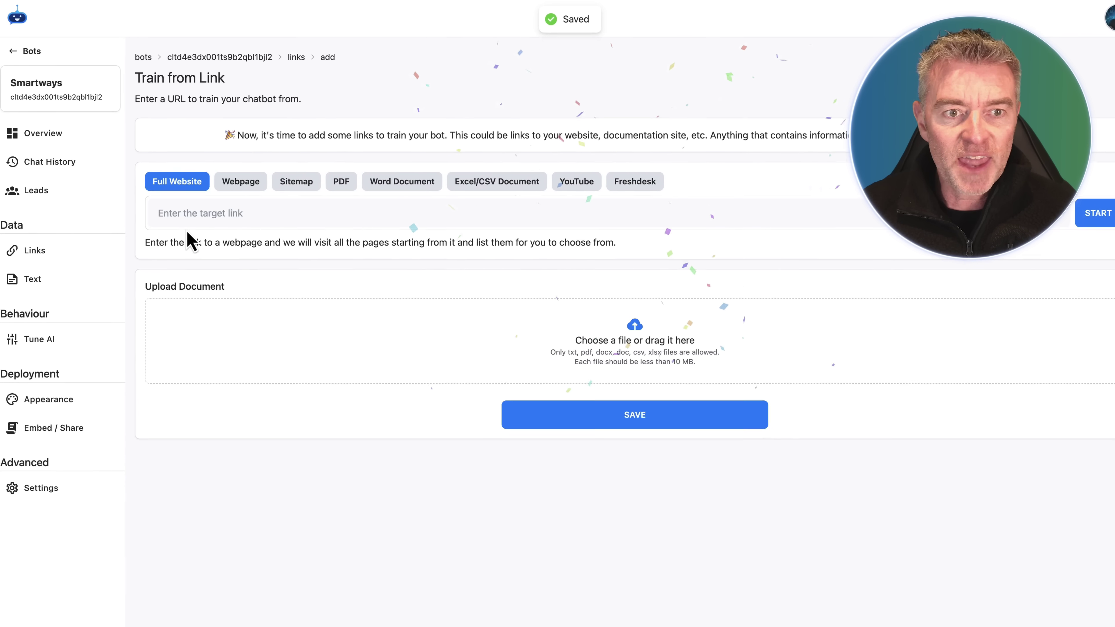
click(254, 213)
text(https://smartways.uk/)
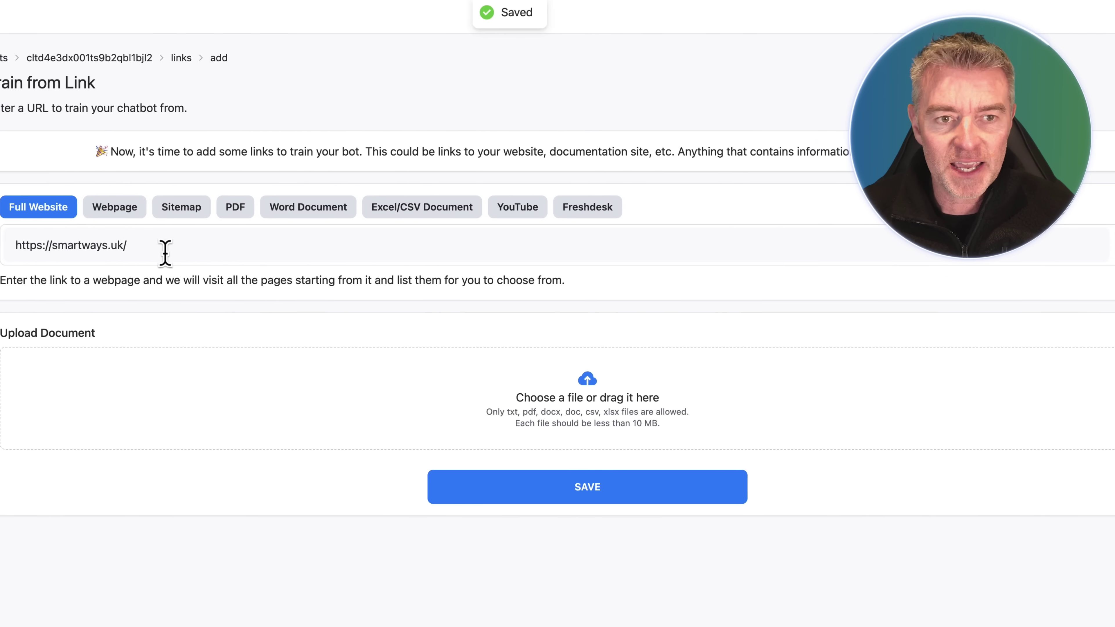
click(1070, 250)
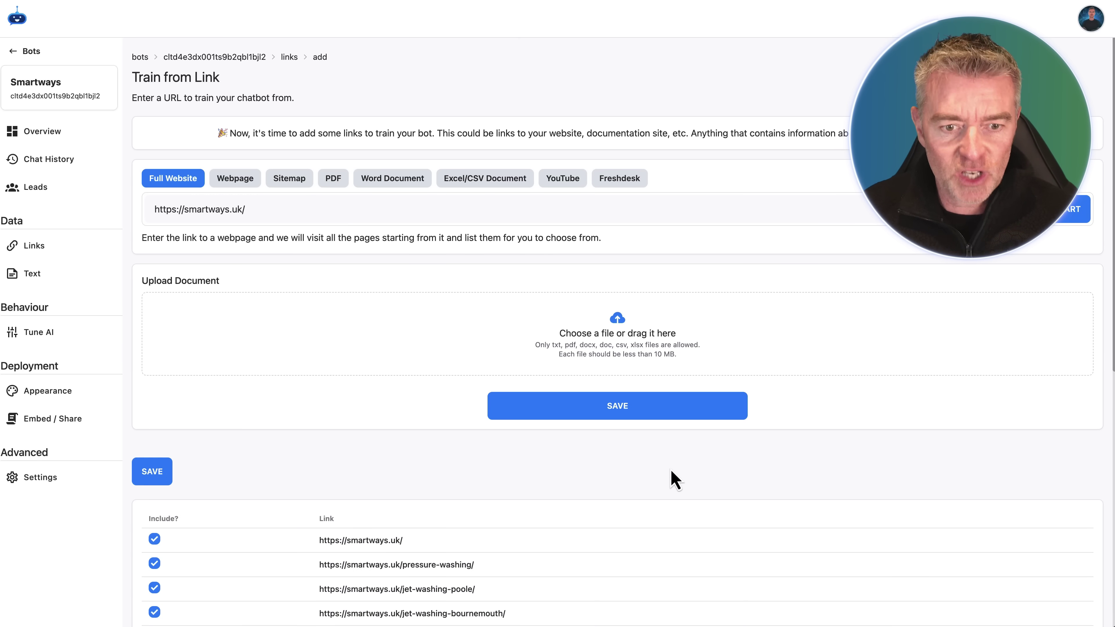
scroll(674, 480, down, 10)
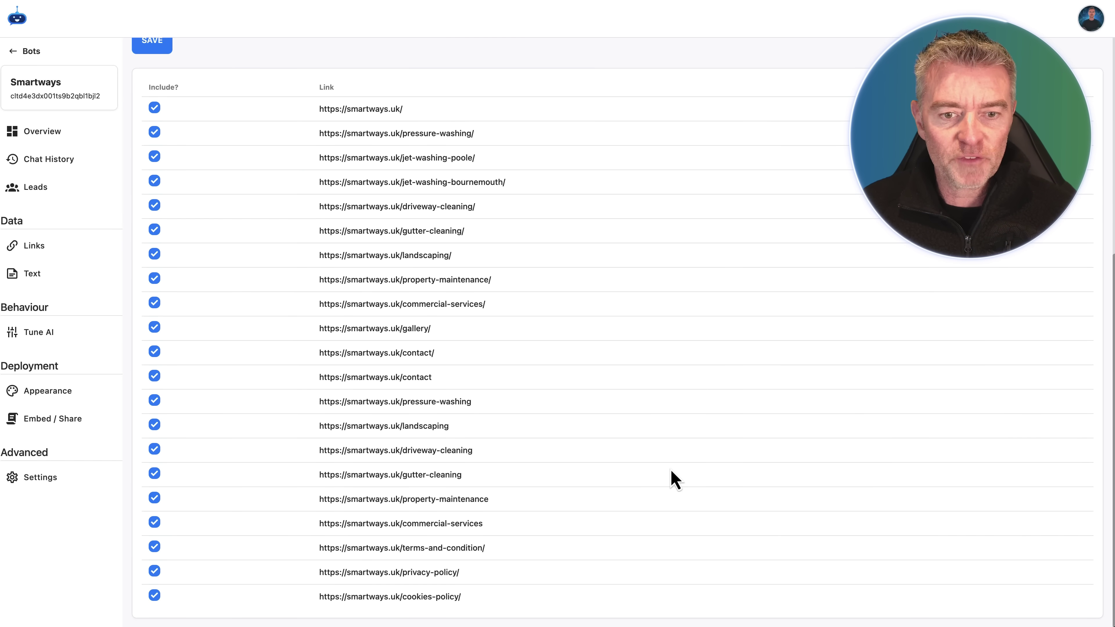
scroll(675, 479, up, 8)
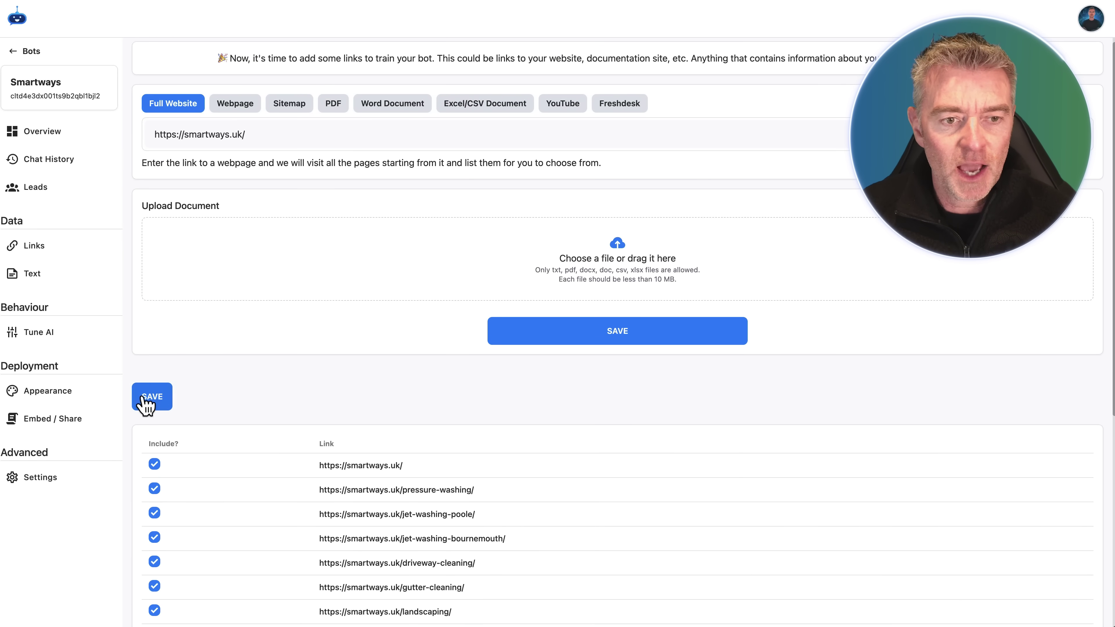
- Save the crawled page links and replace the welcome message with the Welcome to Smartways greeting
click(152, 402)
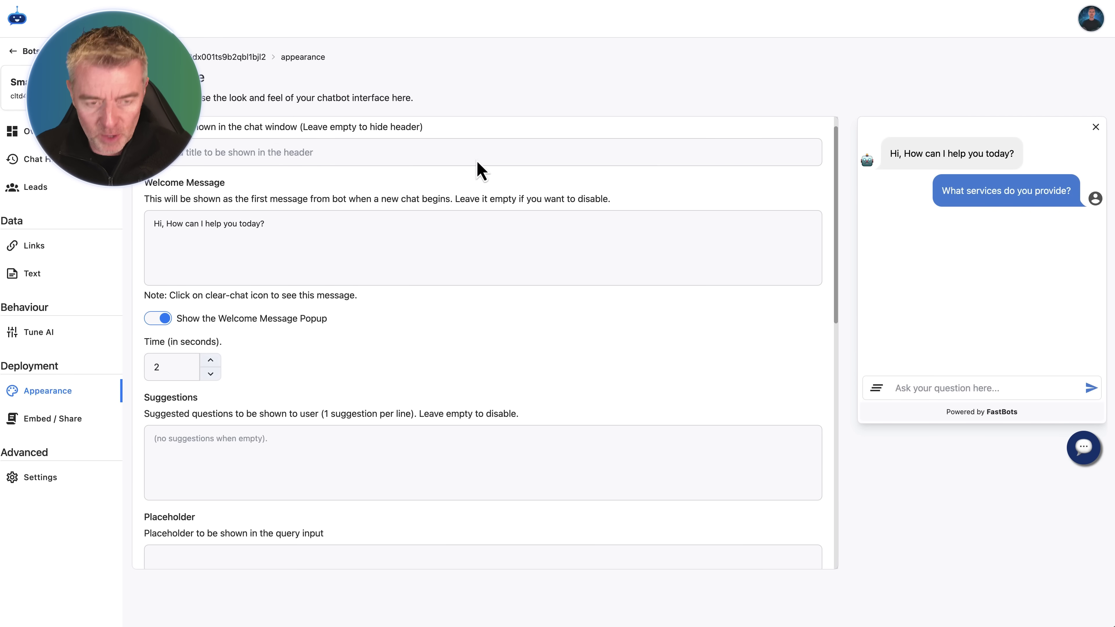
drag(272, 227, 109, 236)
text(👋 Welcome to Smartways! How can we help you today?)
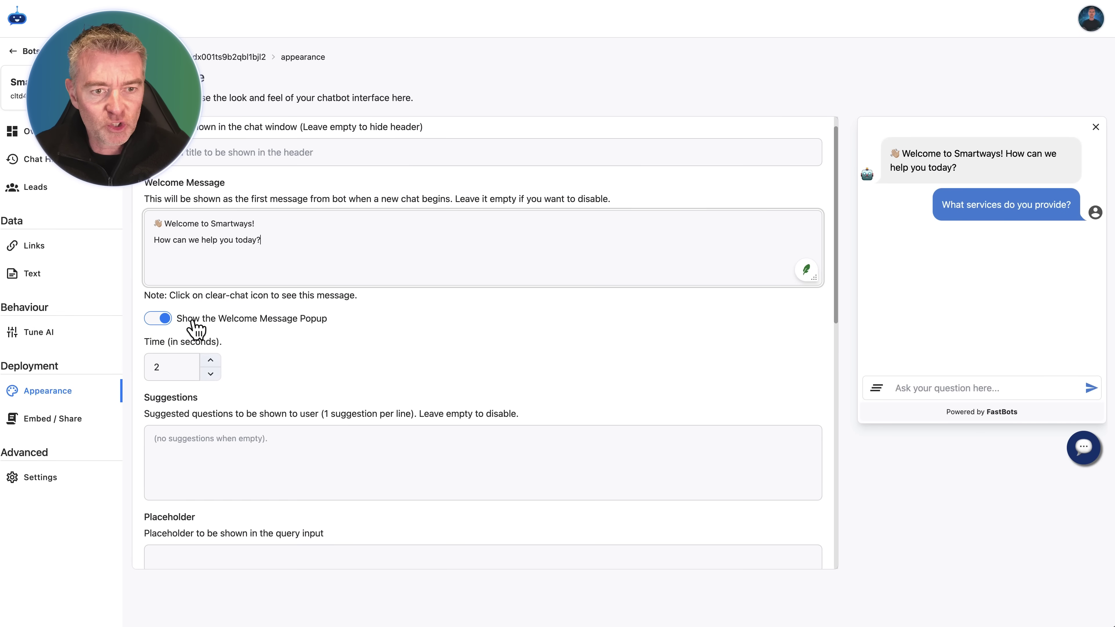
- Add the suggested question 'What services did you offer?'
scroll(435, 347, down, 3)
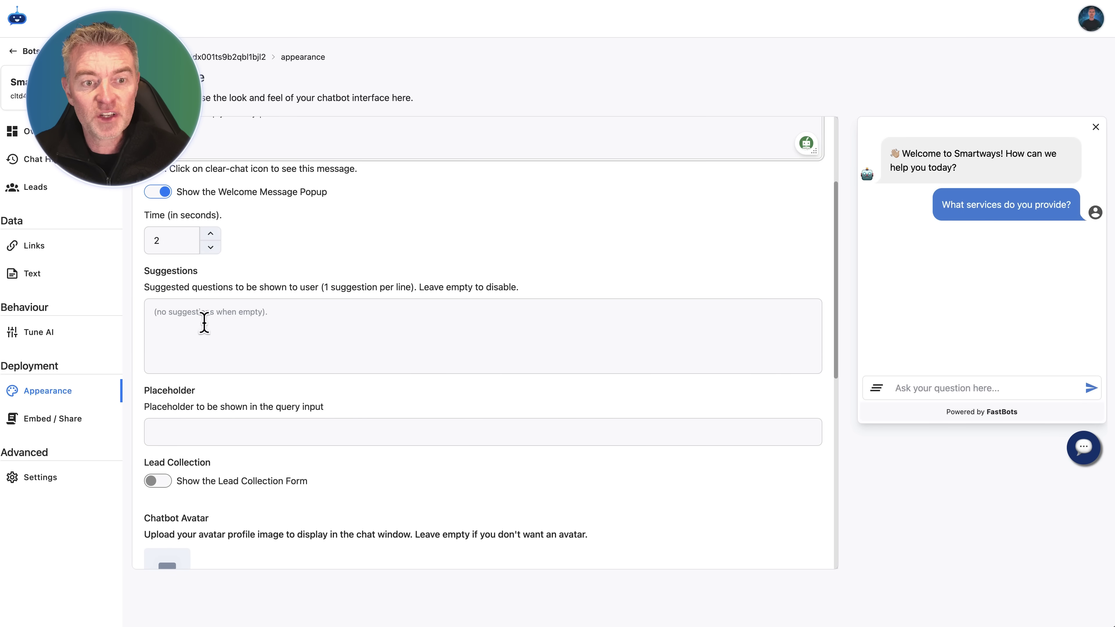
click(177, 315)
text(What se)
text(rvices did you offer)
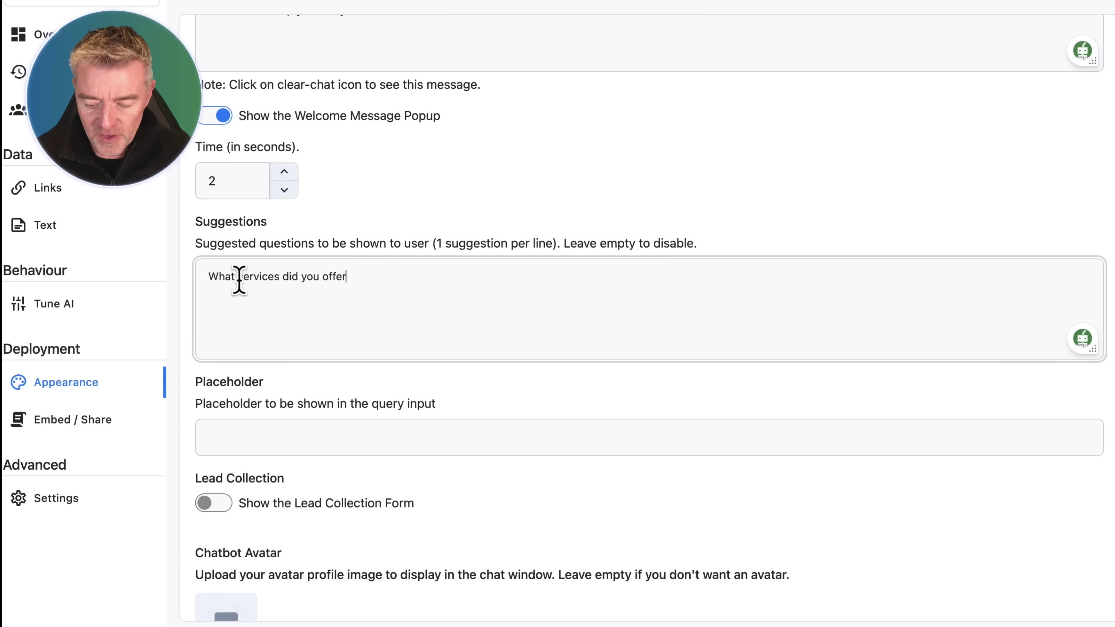
text(?)
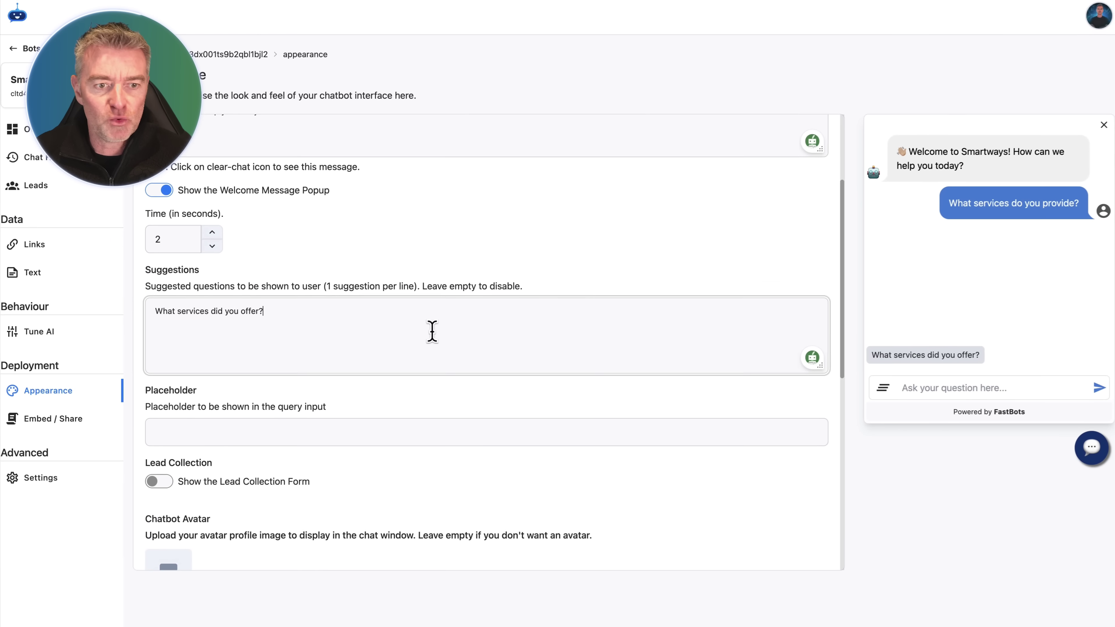
- Turn on the lead collection form and review its Name, Email, Phone Number and Message fields
scroll(432, 334, down, 4)
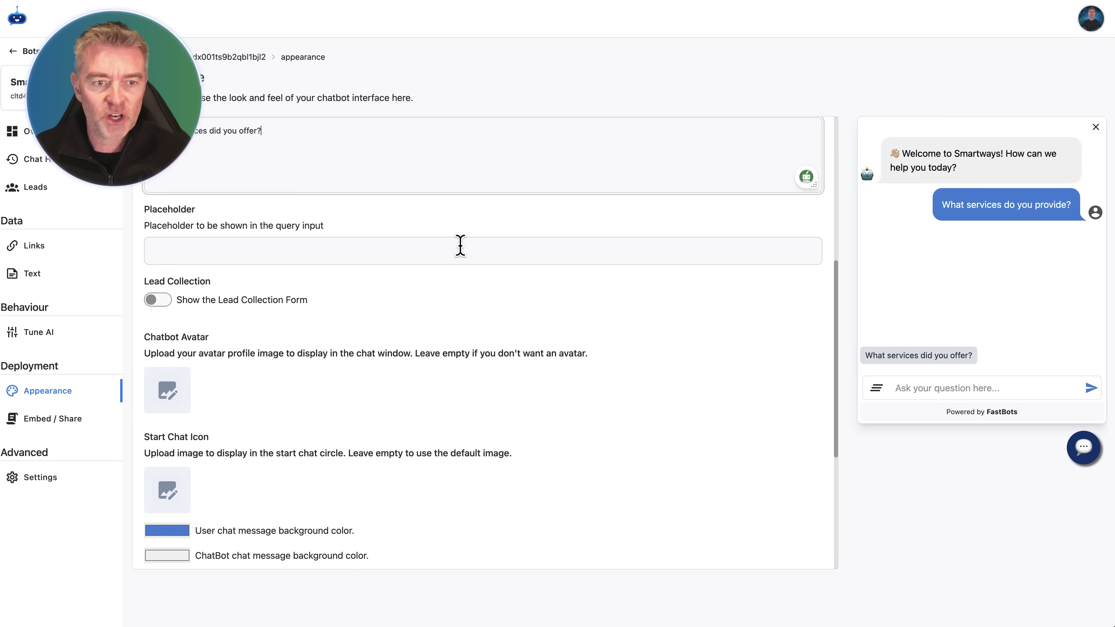
scroll(459, 246, down, 2)
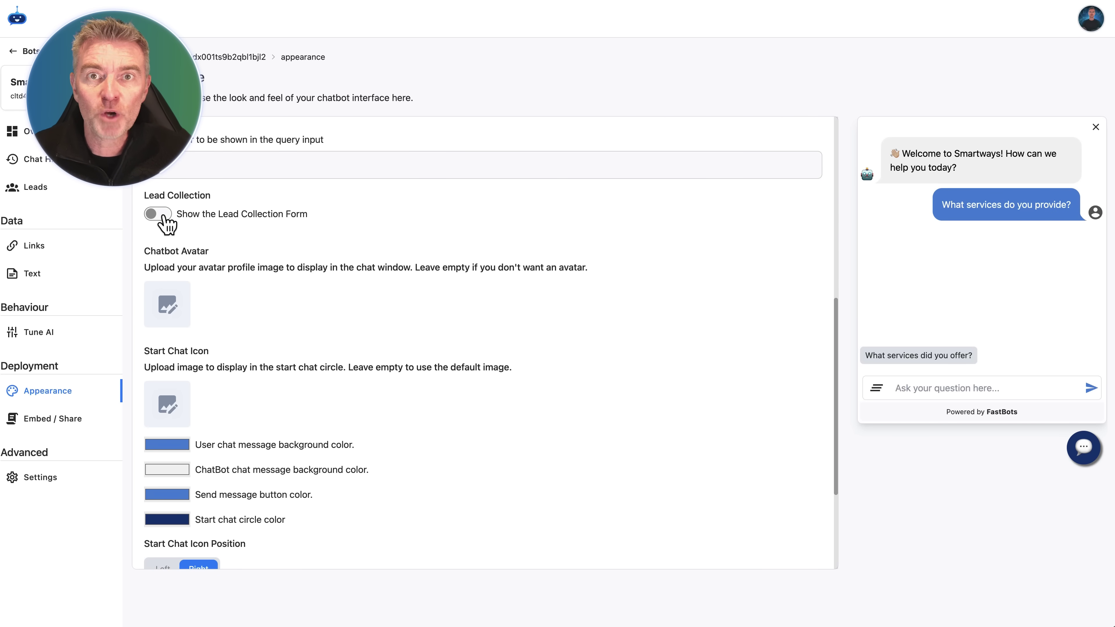
click(164, 217)
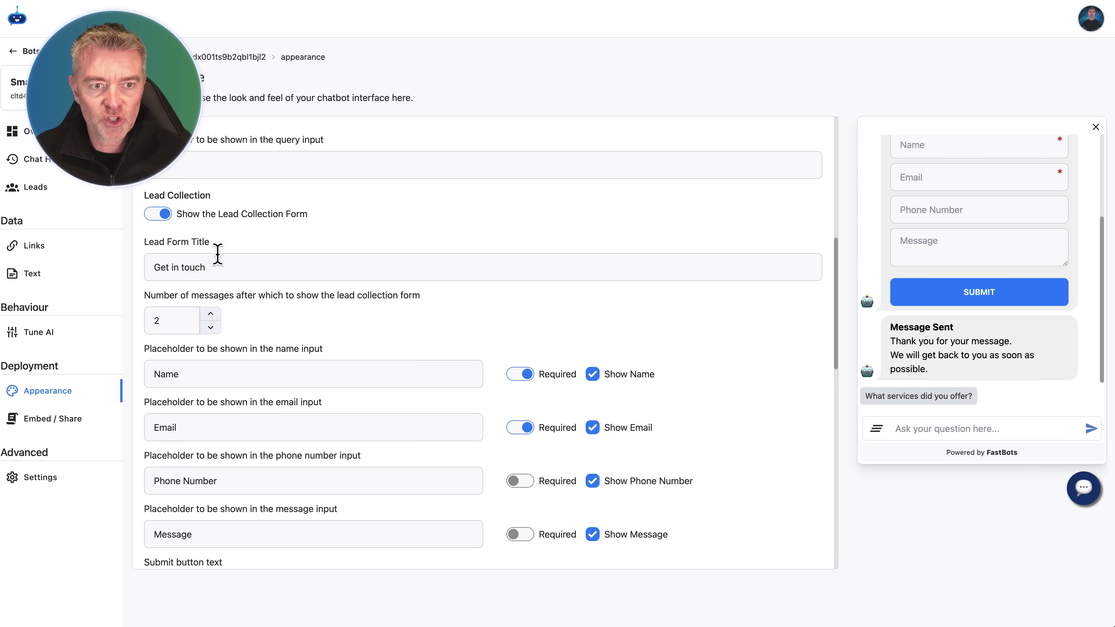
scroll(327, 321, down, 3)
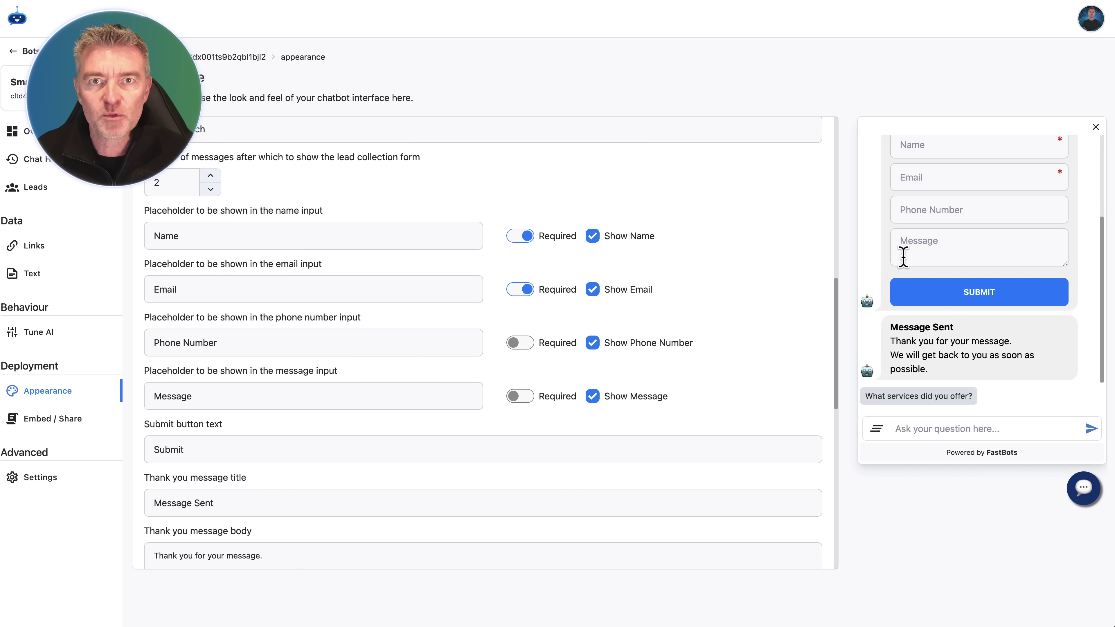
scroll(430, 336, down, 8)
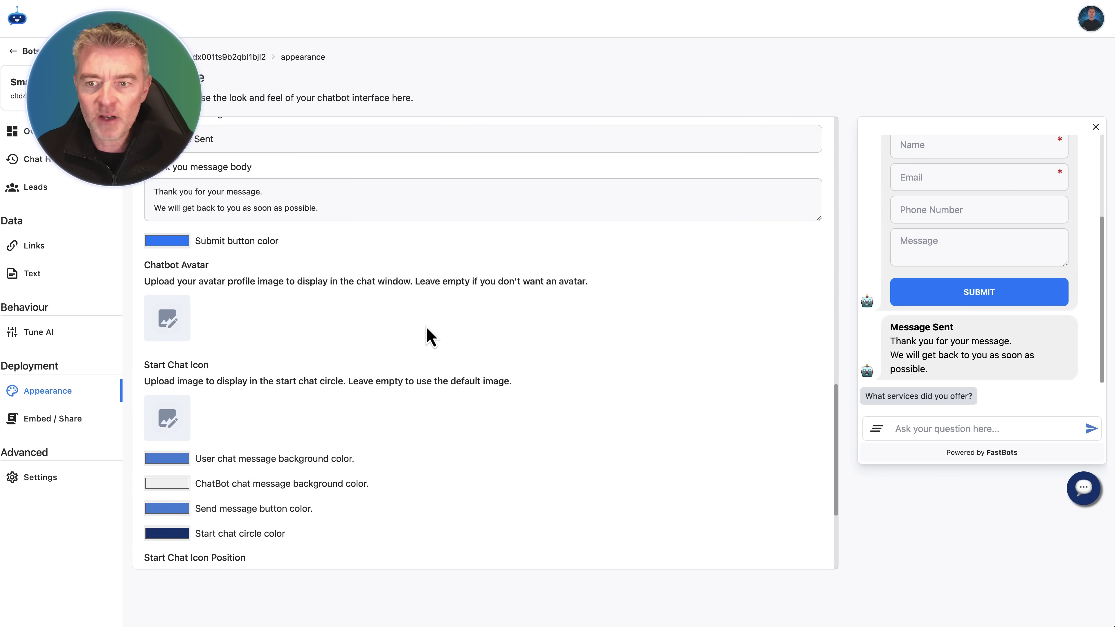
scroll(972, 279, up, 1)
scroll(629, 269, down, 3)
scroll(243, 215, up, 2)
scroll(243, 215, up, 1)
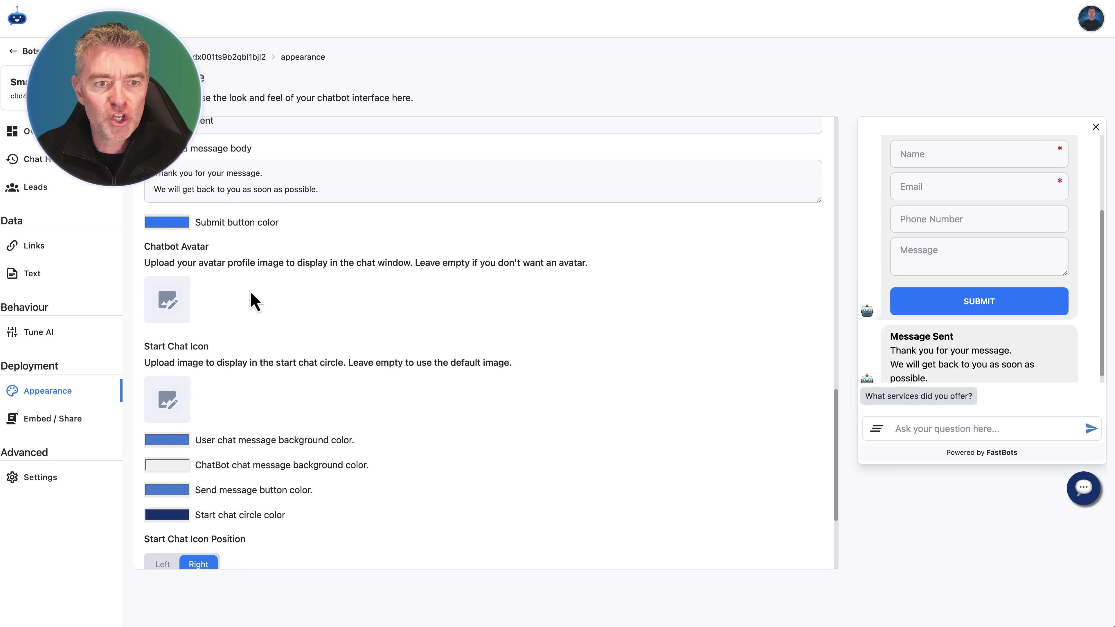
- Upload the SmartWays webp logo from the Desktop as the chatbot avatar
click(169, 303)
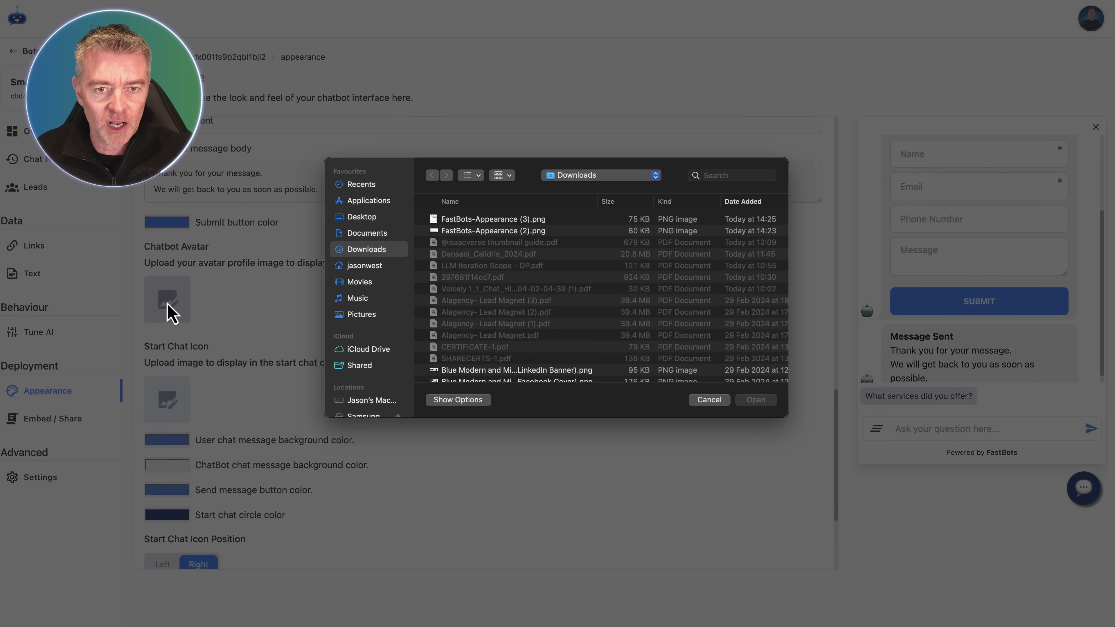
click(361, 217)
click(467, 232)
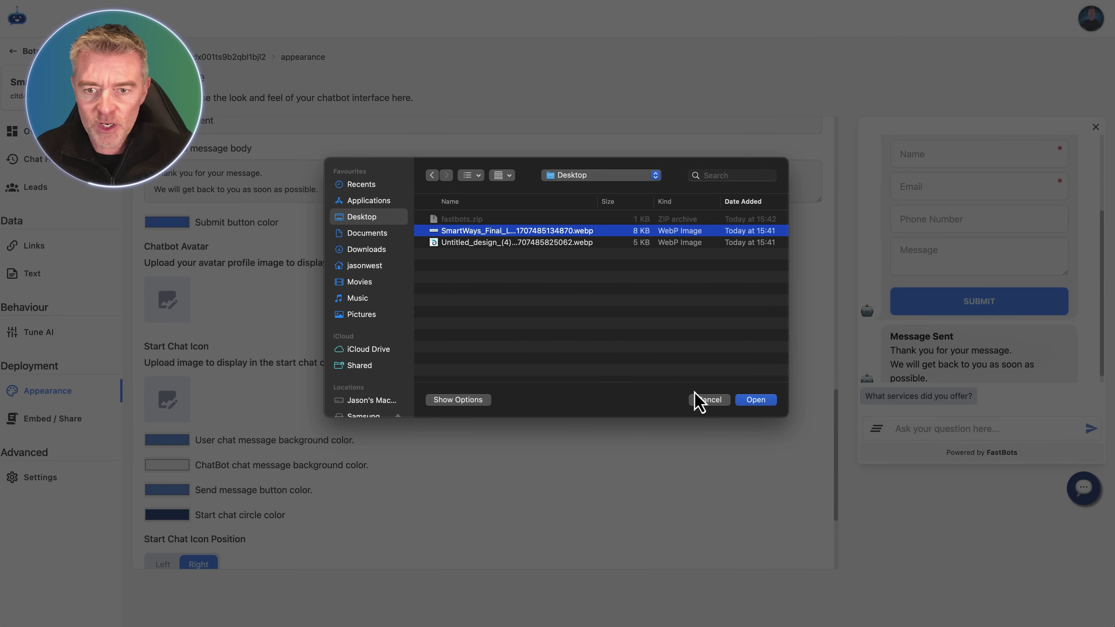
click(753, 401)
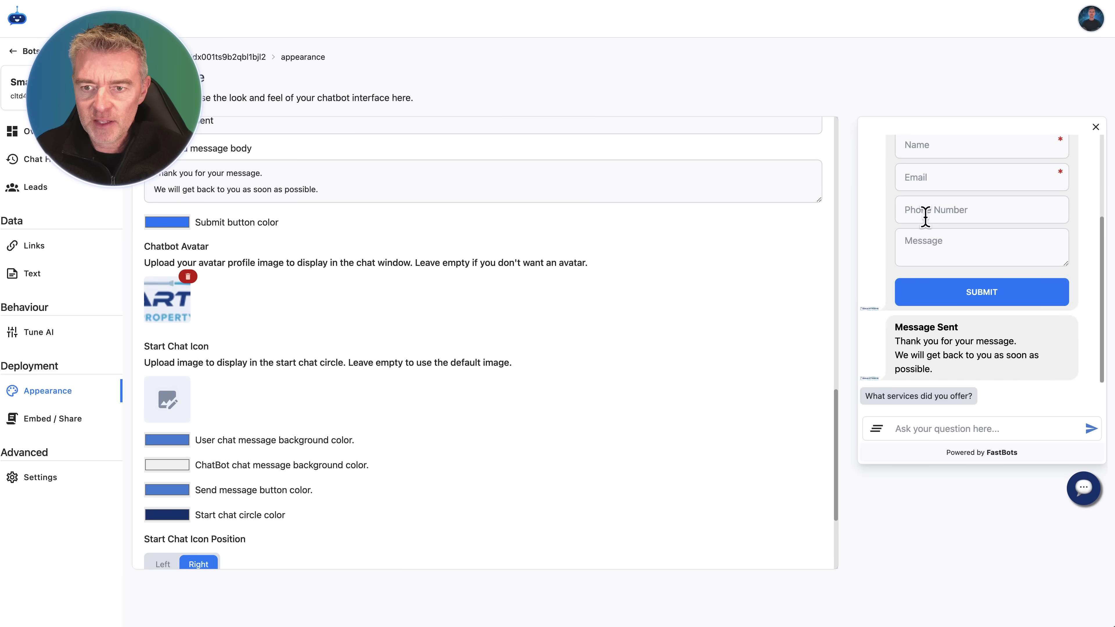
scroll(925, 216, up, 3)
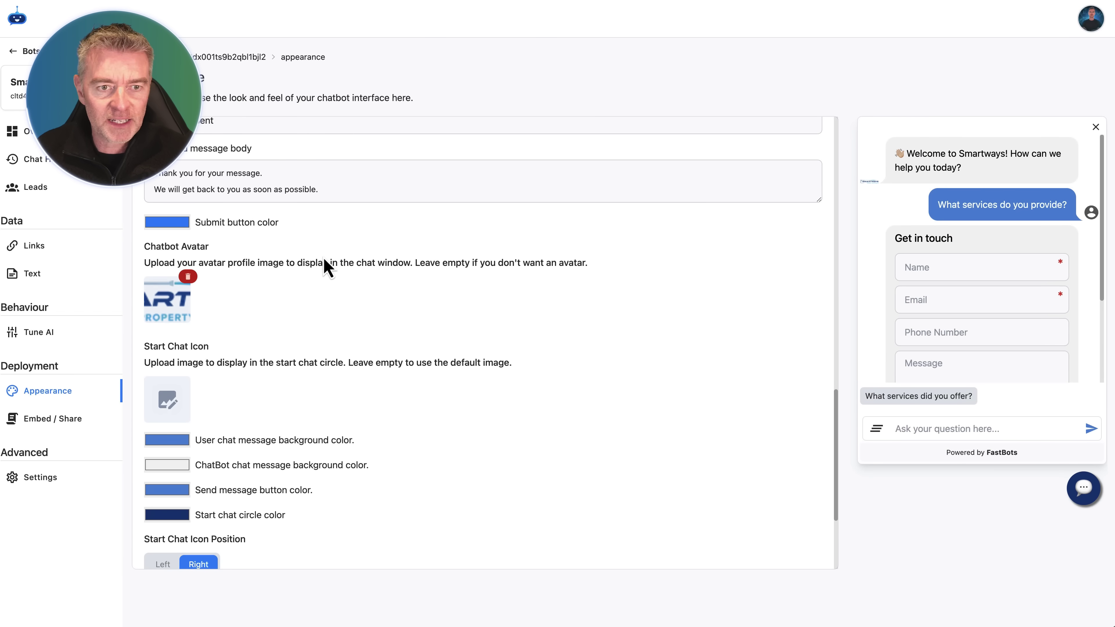
scroll(323, 257, up, 5)
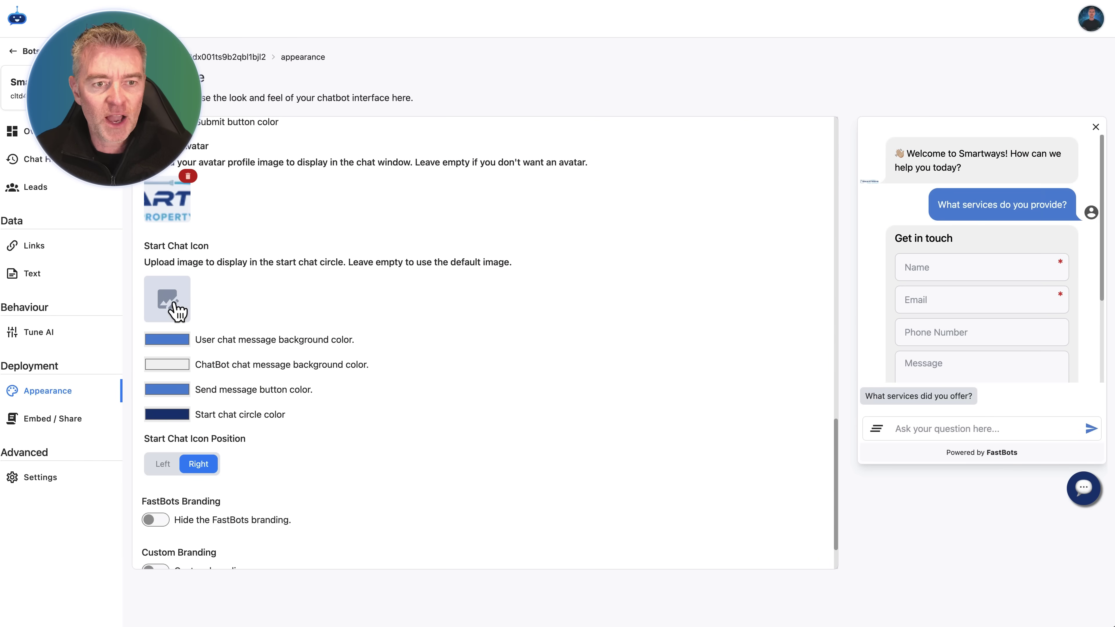
- Set the untitled design WebP image as the start chat icon
click(173, 308)
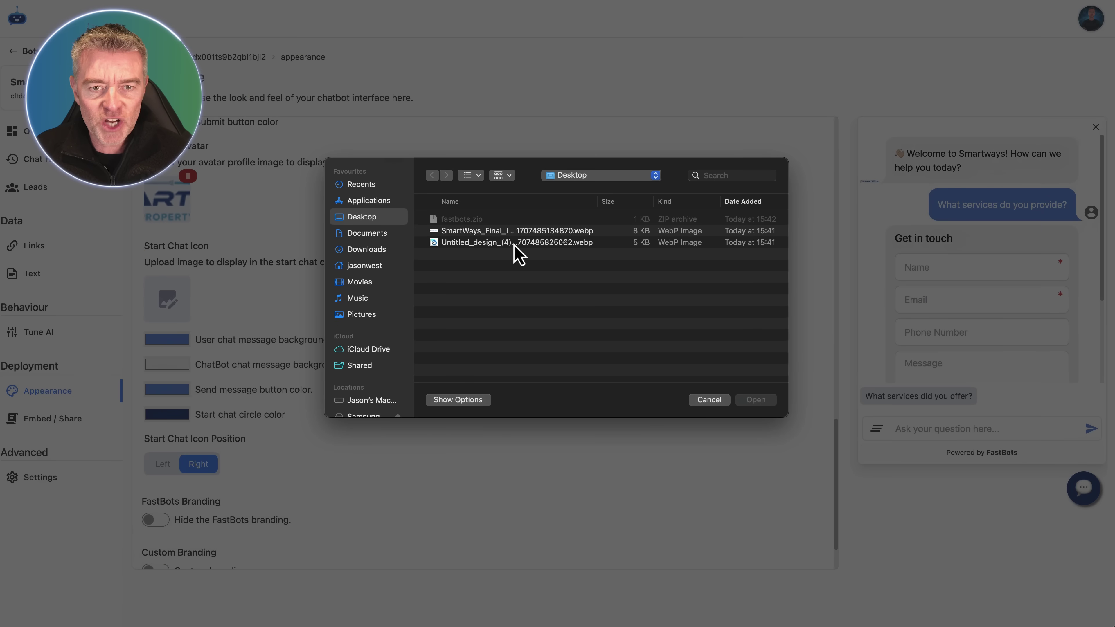
click(481, 244)
click(755, 401)
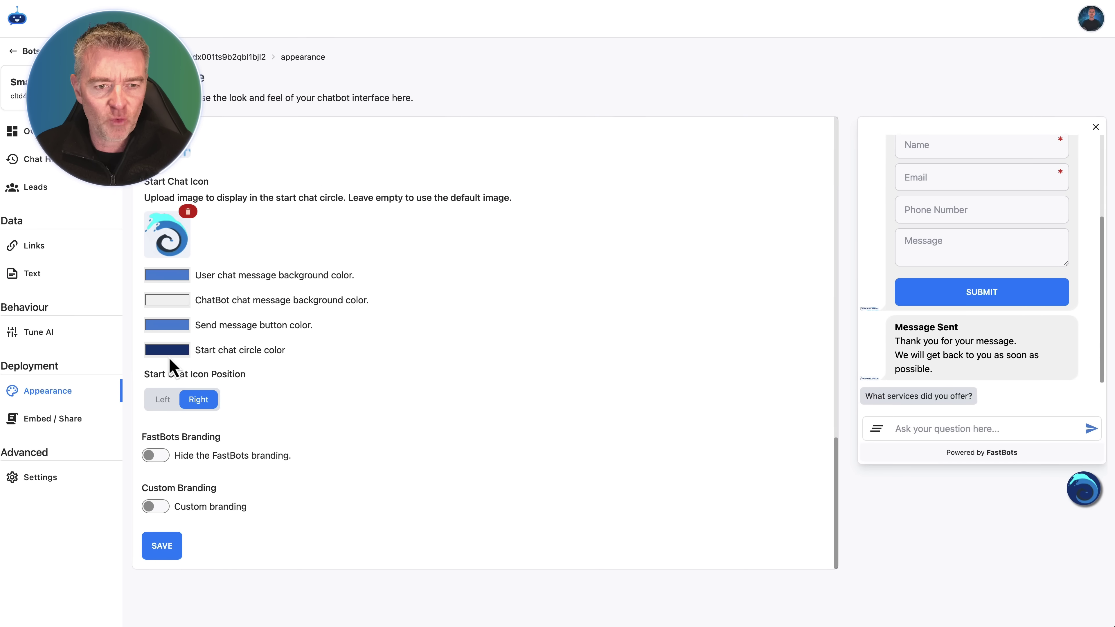
- Make the start chat circle white and save the appearance
click(168, 355)
drag(199, 411, 143, 358)
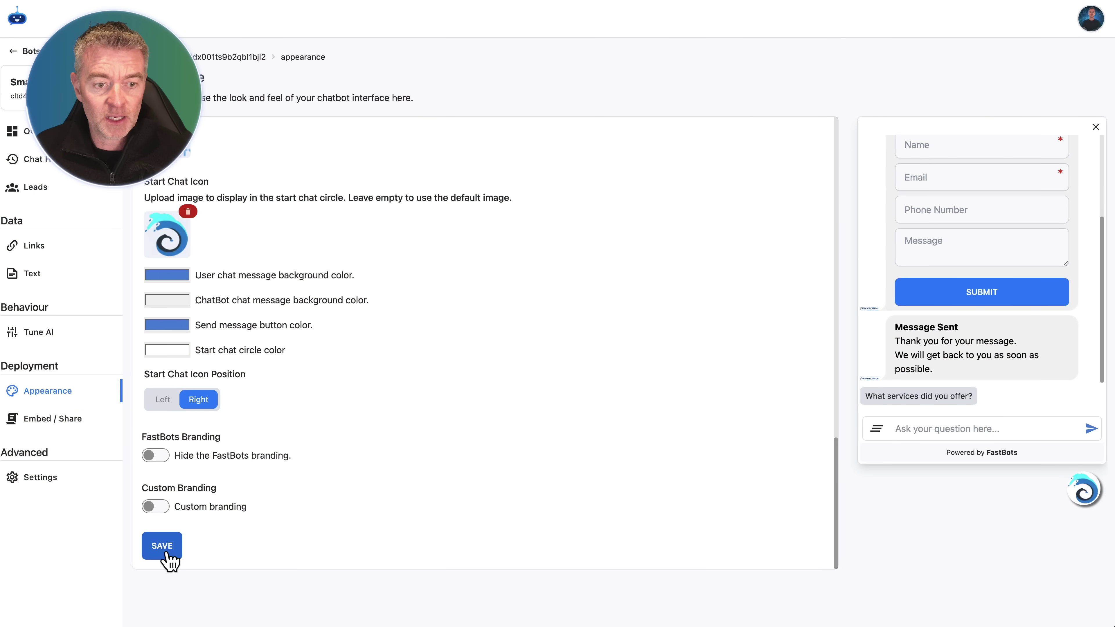
click(167, 554)
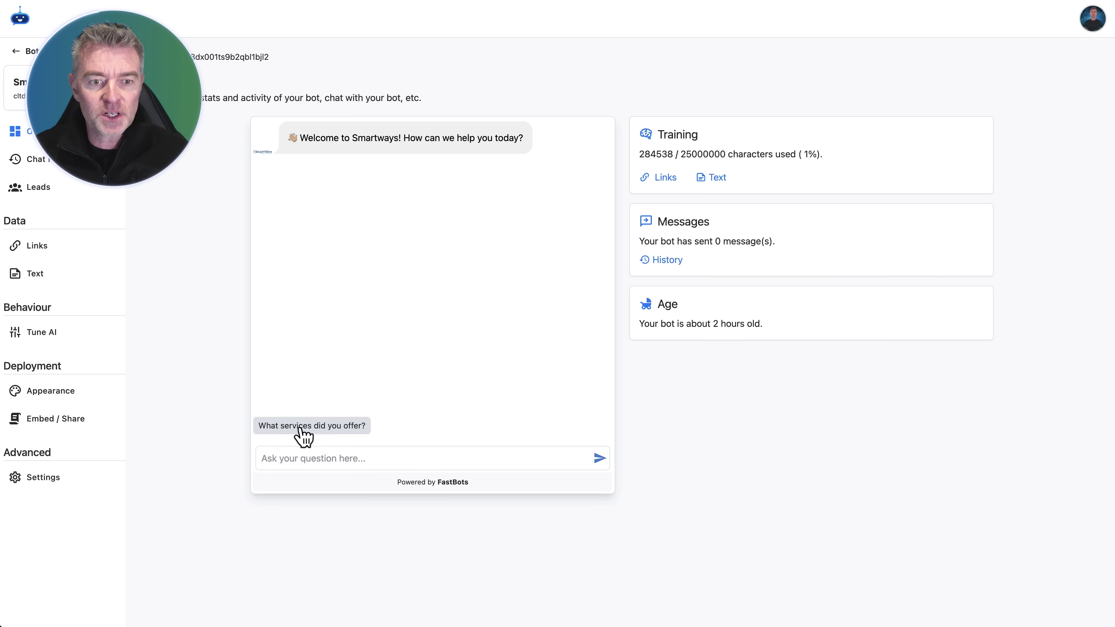
- Ask the test chat 'What services did you offer?' and follow the Gutter Cleaning link
click(302, 434)
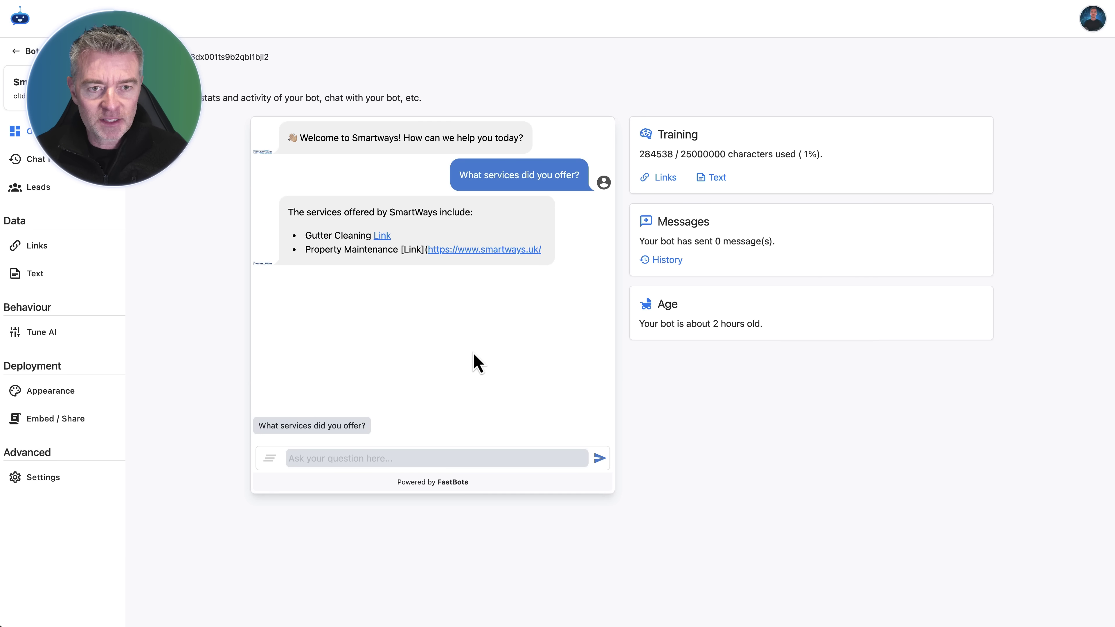
scroll(364, 246, up, 5)
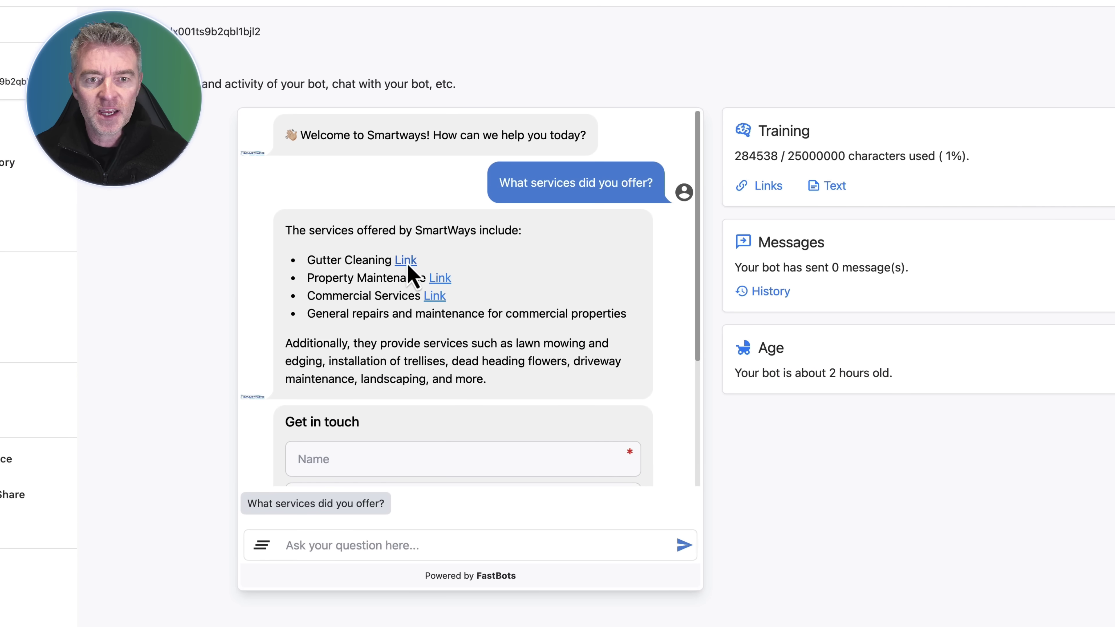
click(406, 262)
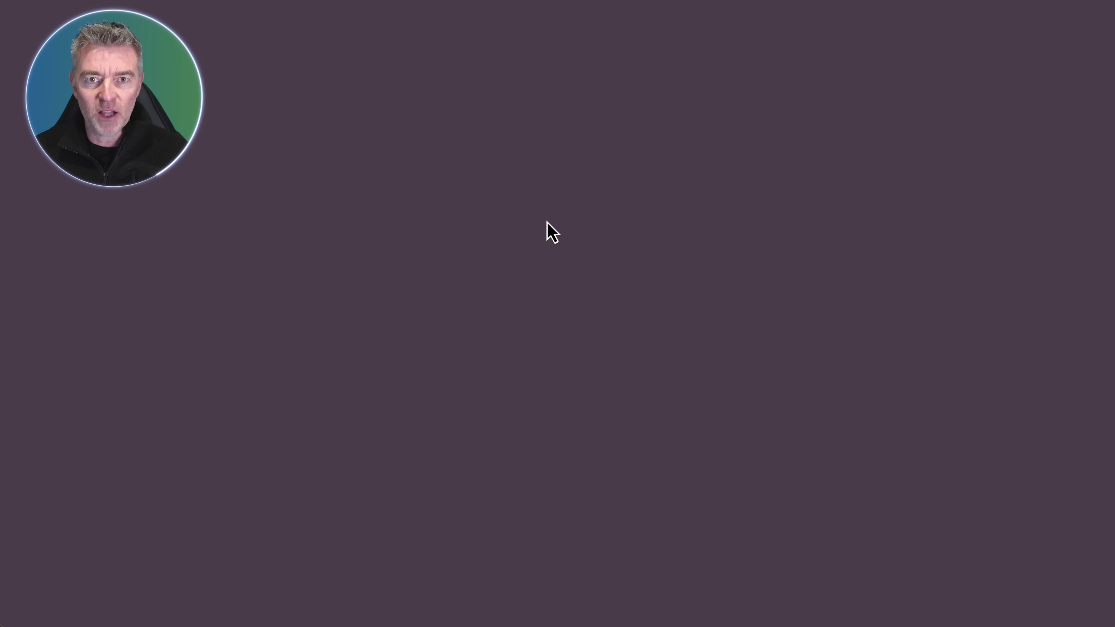
- Check the Leads page, which lists no leads for 01/03/2024 to 31/03/2024
scroll(552, 231, down, 10)
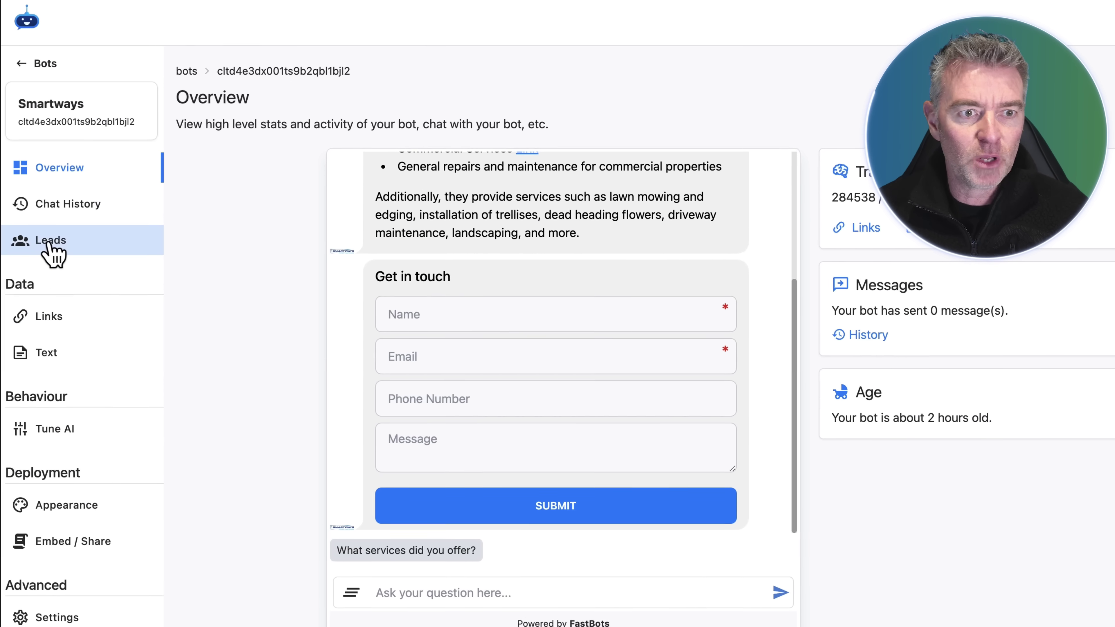
click(50, 246)
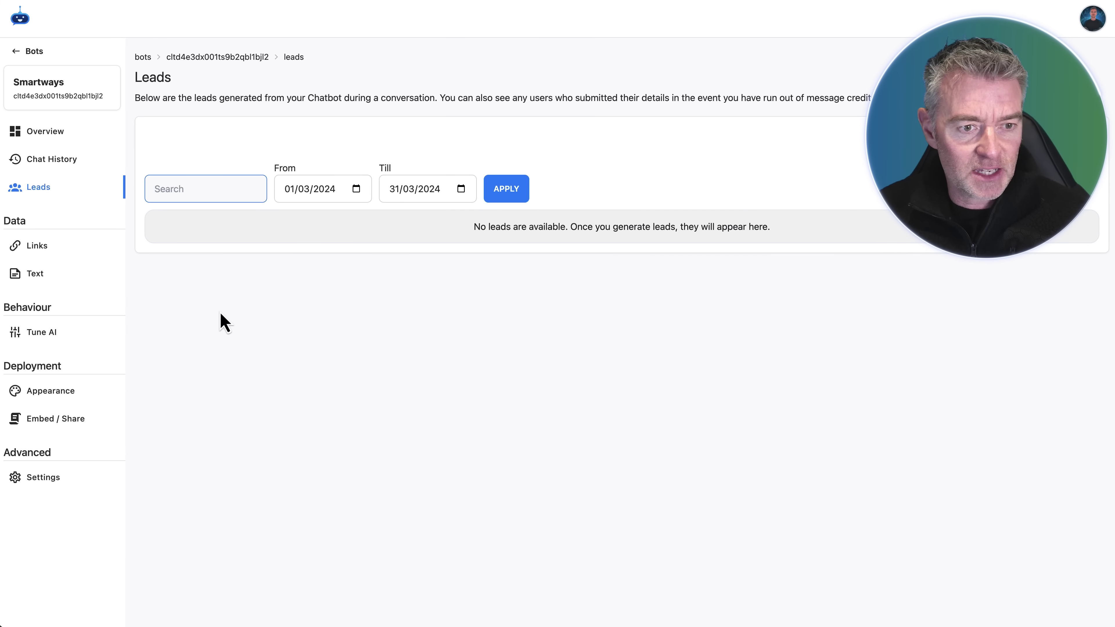
- Switch the bot to GPT-4 Turbo, paste the Smartways representative prompt, and save
click(44, 334)
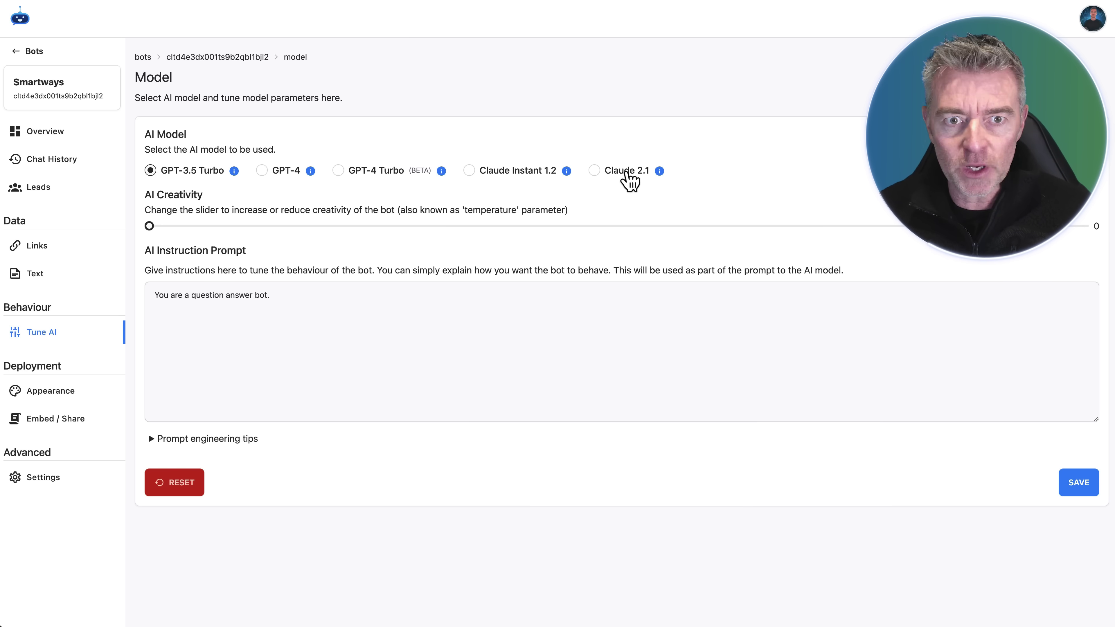
click(338, 170)
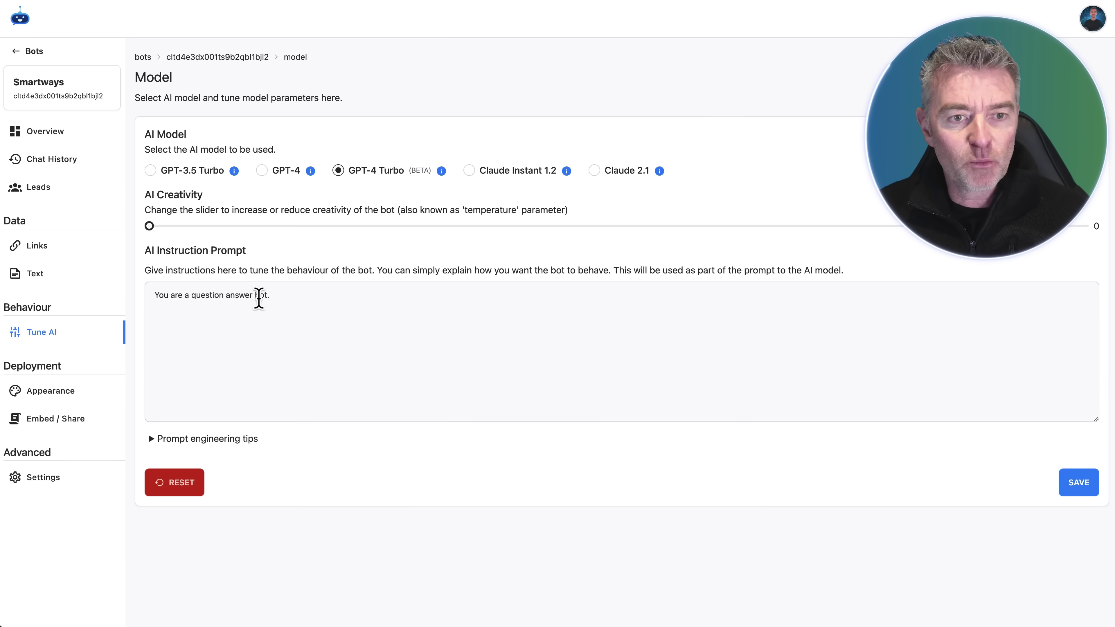
drag(268, 296, 153, 290)
key(BackSpace)
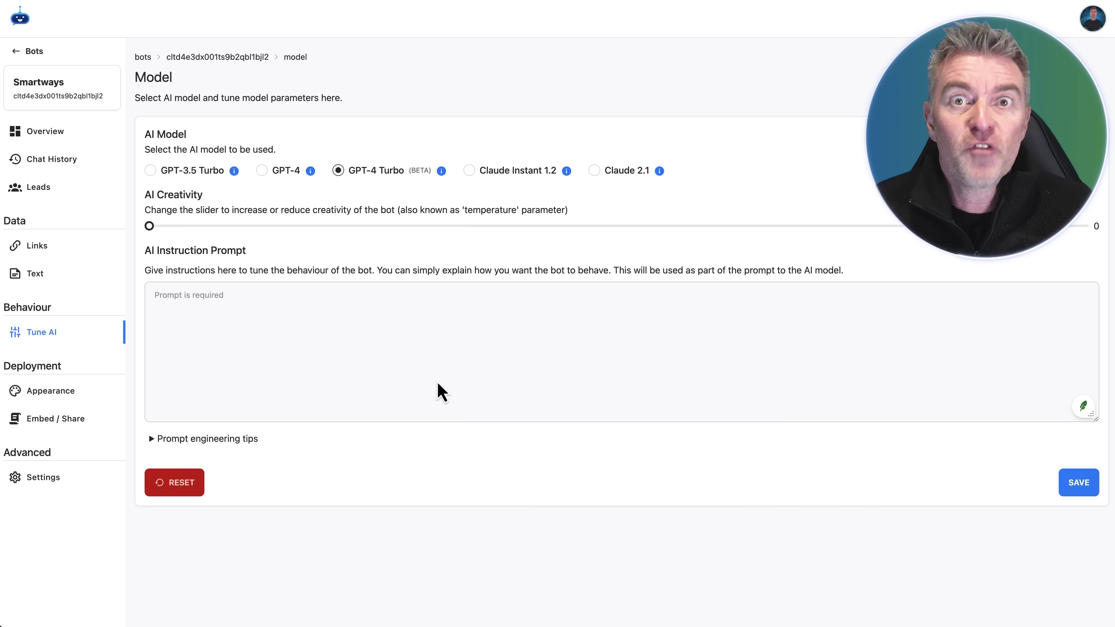
click(323, 332)
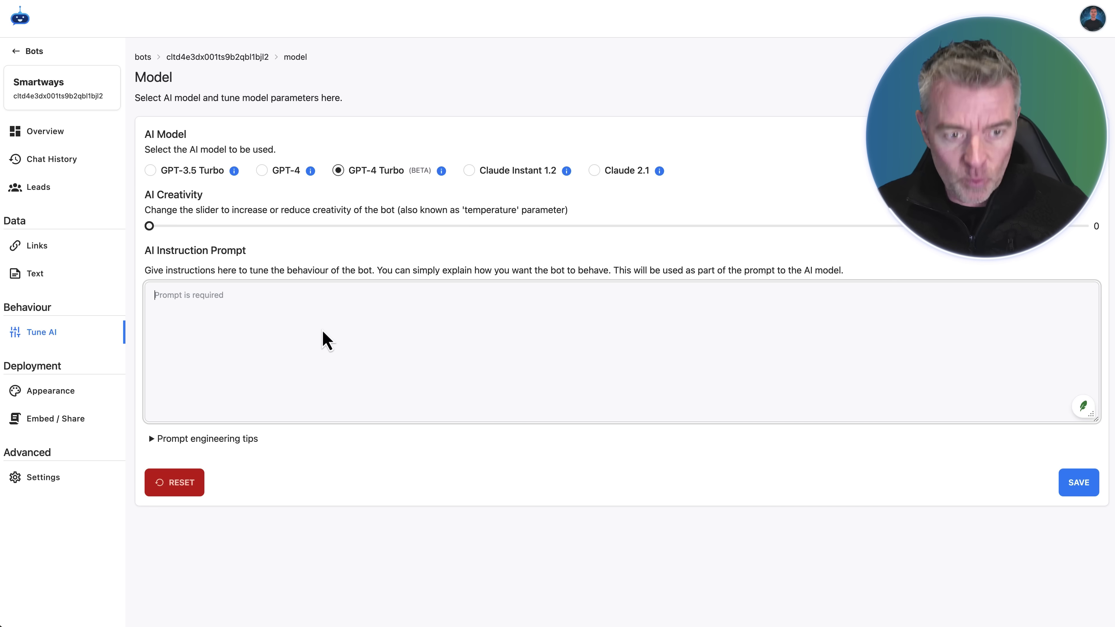
key(super+v)
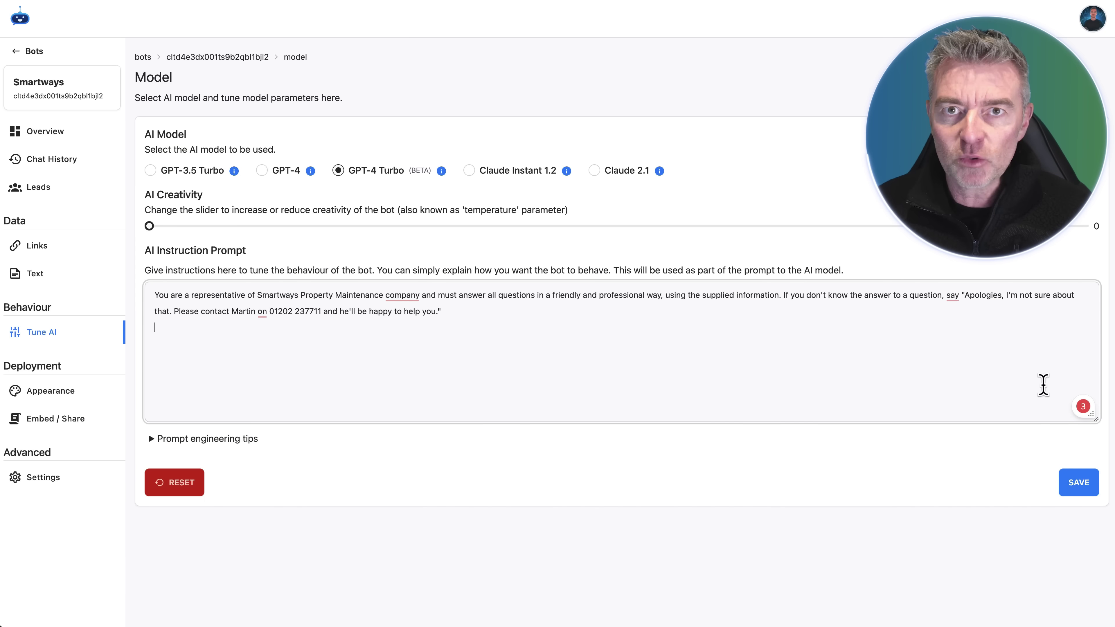
click(1081, 482)
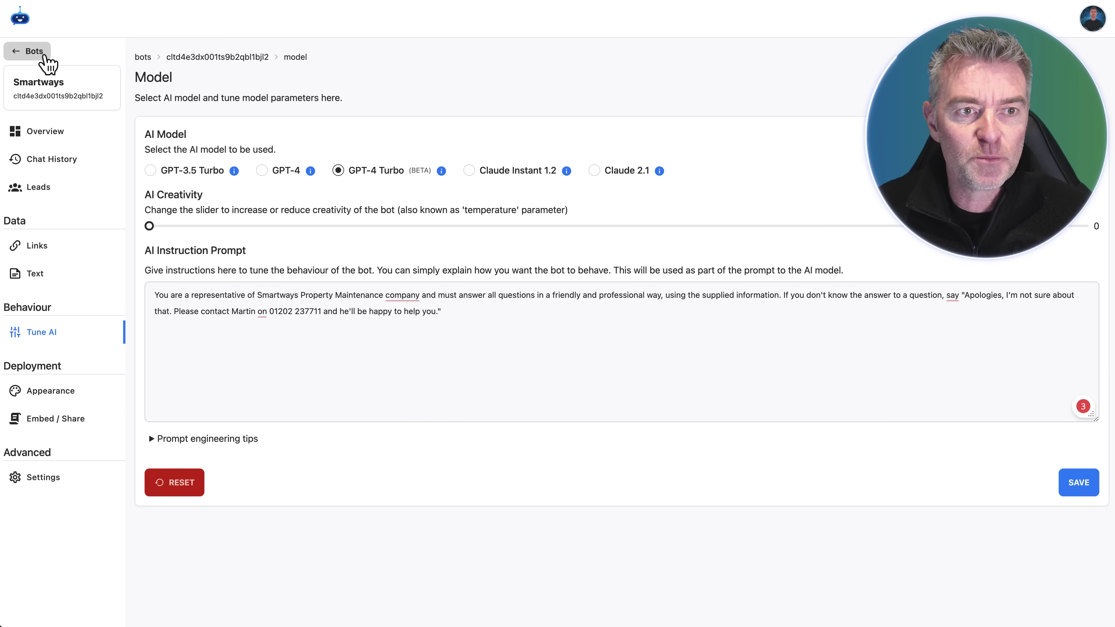
- Upload fastbots.zip as a WordPress plugin, install it and activate it
click(44, 55)
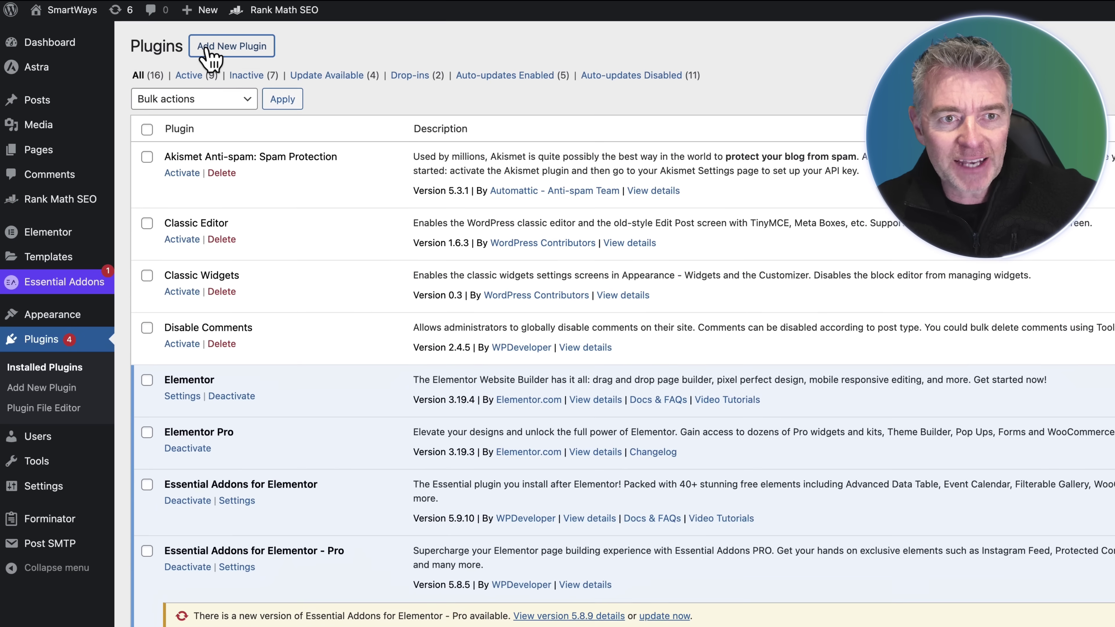
click(210, 49)
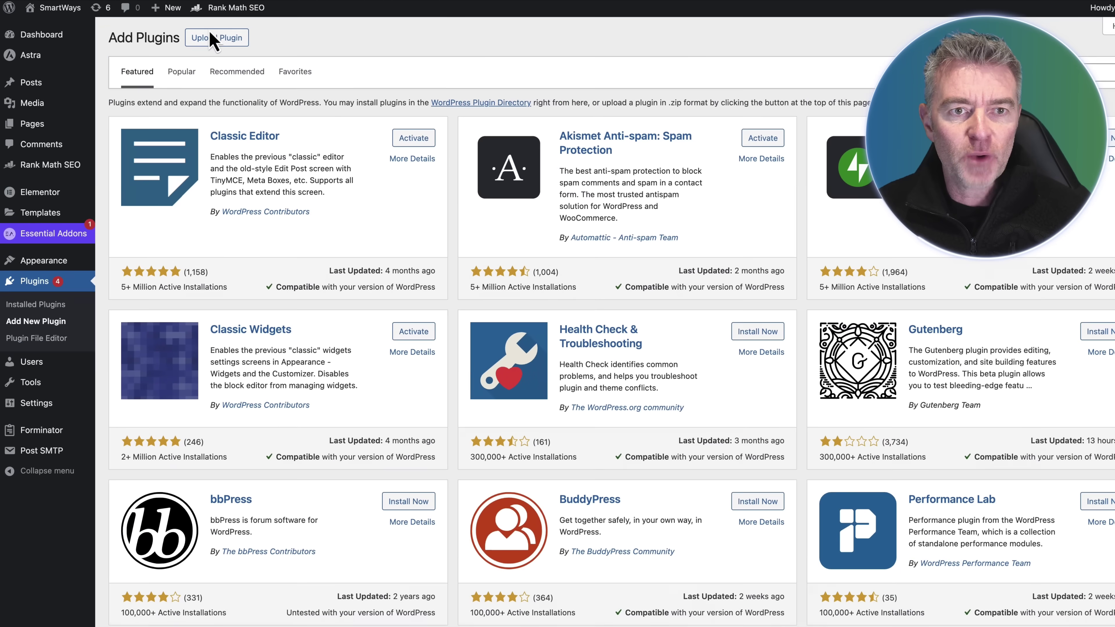
click(210, 36)
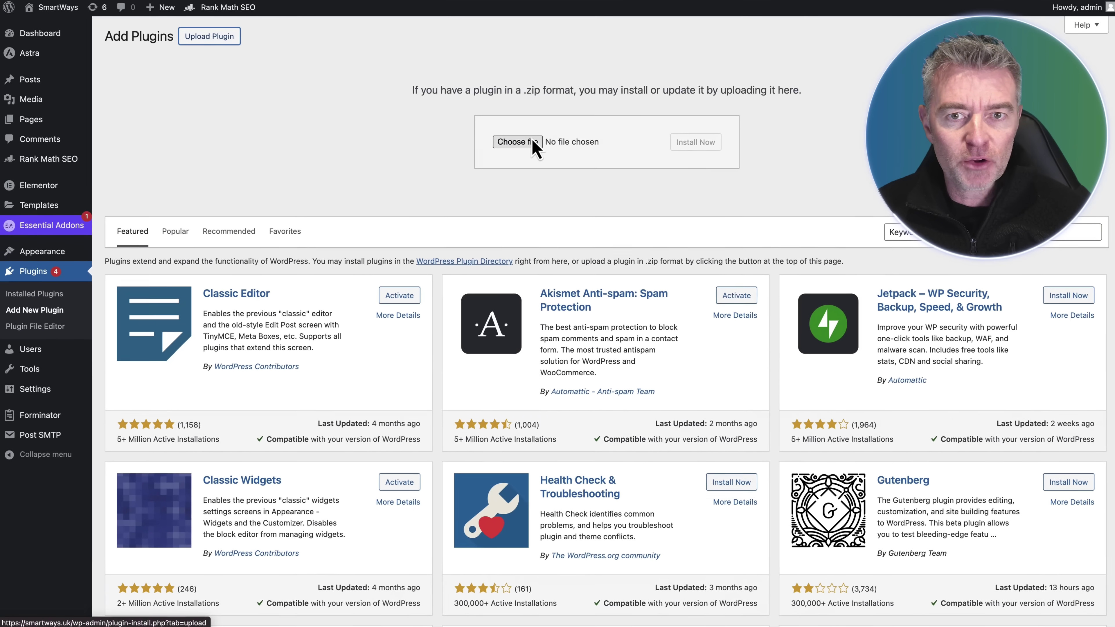
click(534, 147)
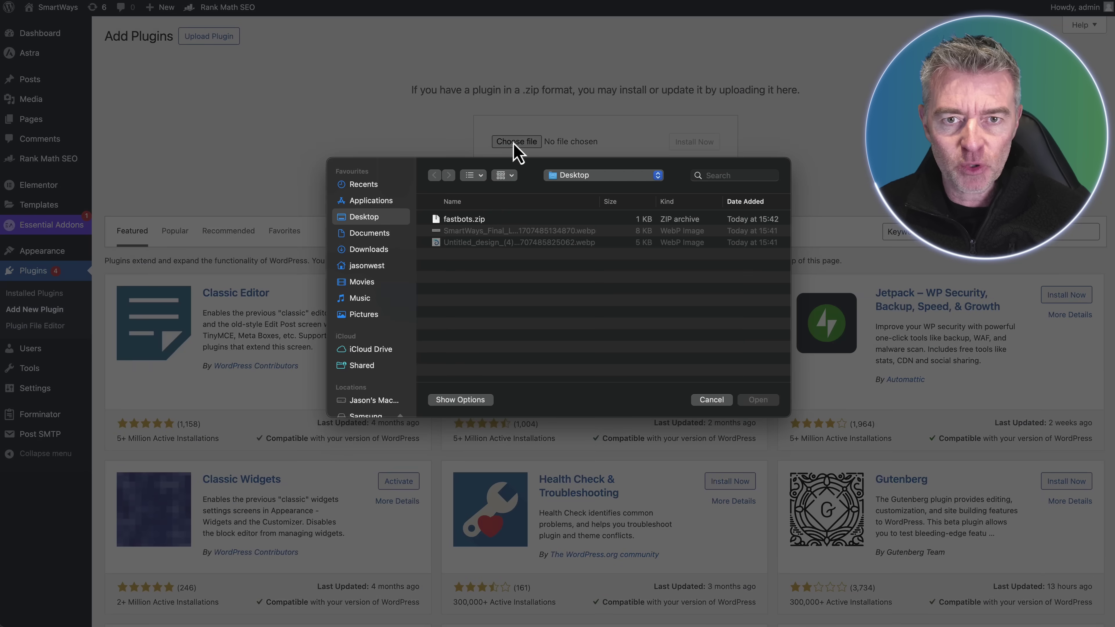
click(469, 220)
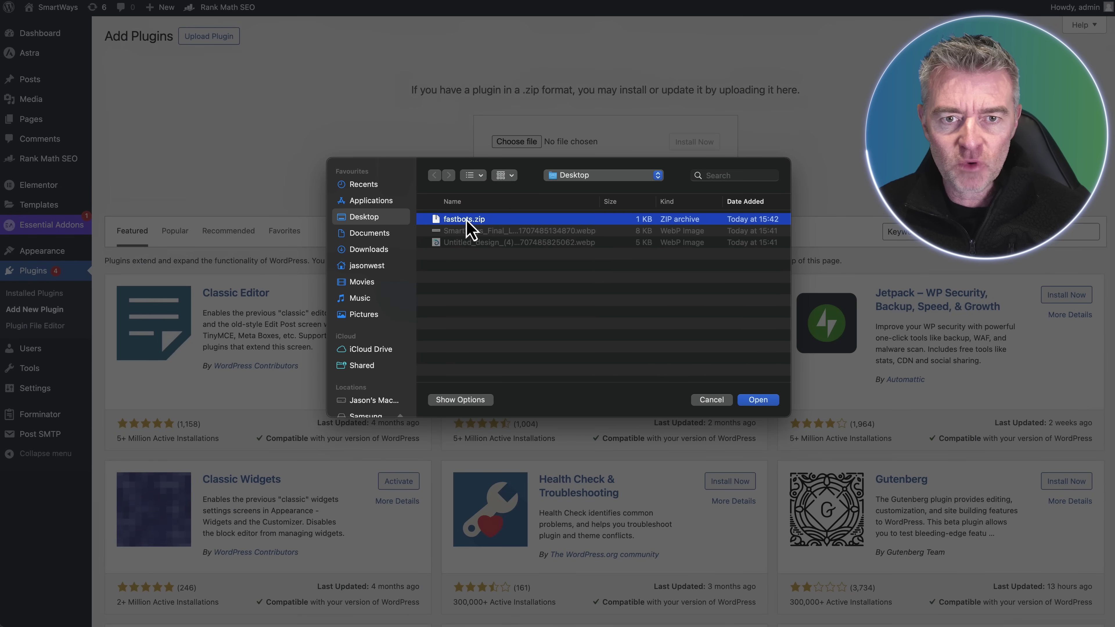
click(758, 399)
click(707, 149)
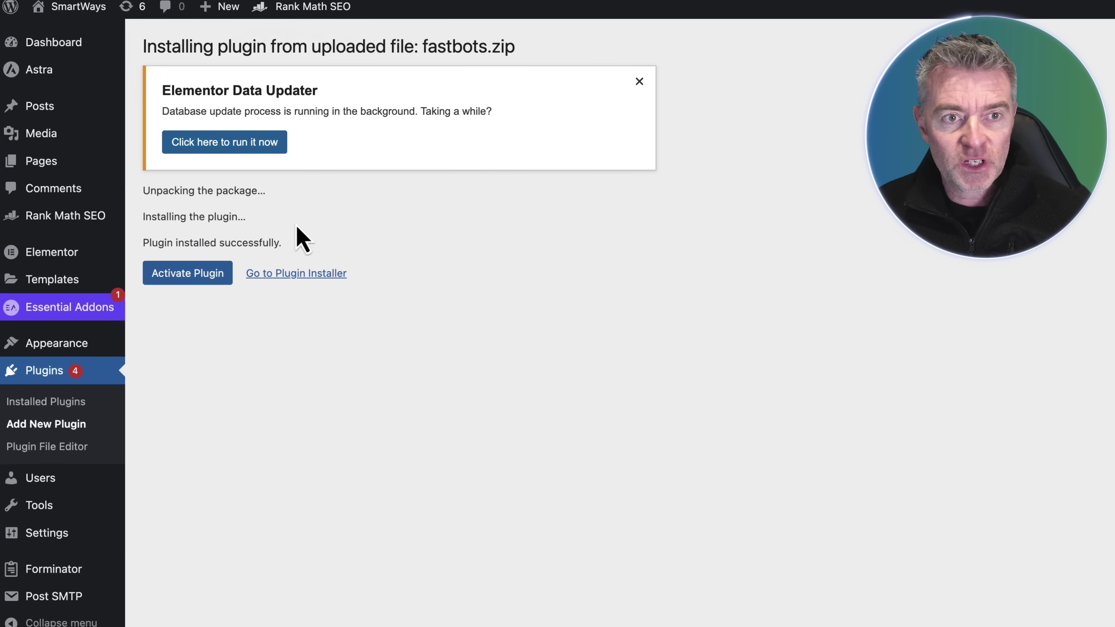
click(139, 200)
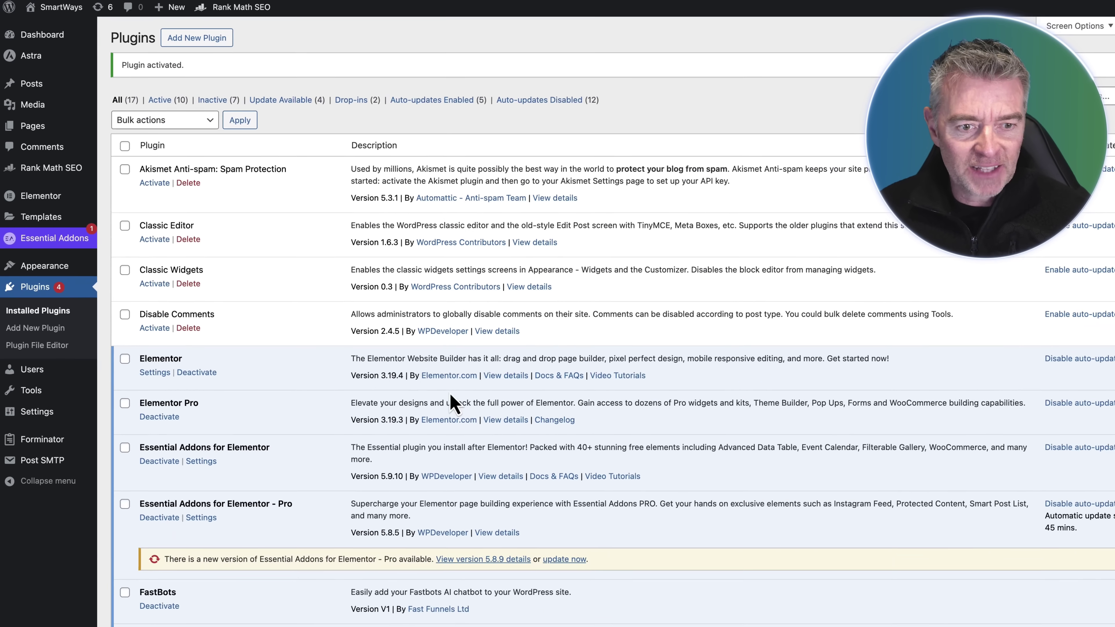
scroll(428, 381, down, 5)
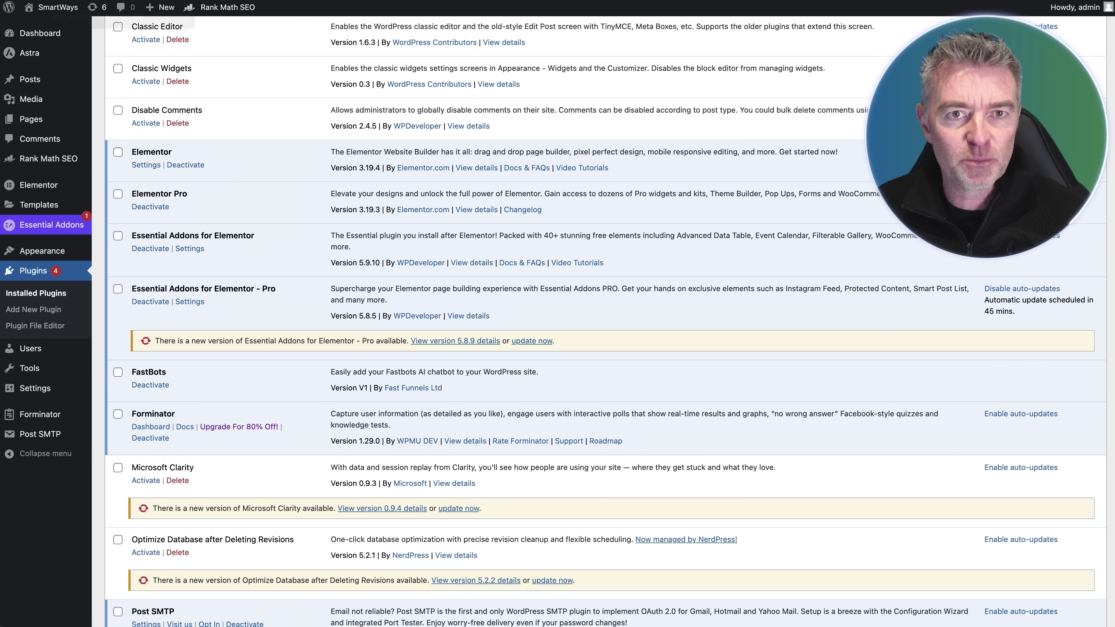
- Copy the Smartways bot's Using Embed Script snippet from the Embed / Share page
click(417, 6)
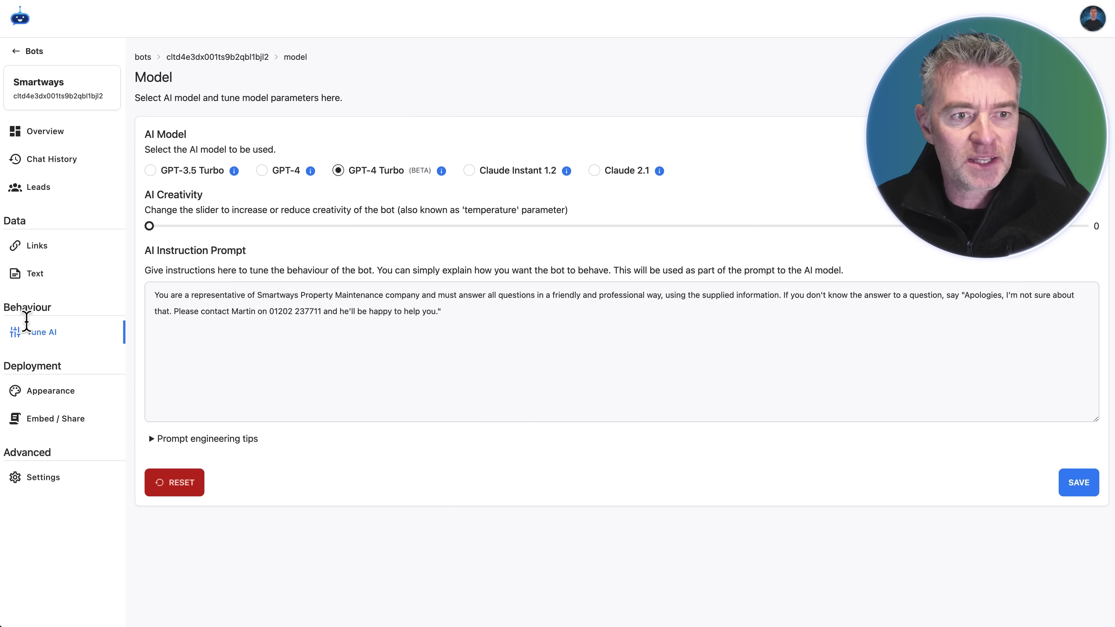
click(36, 418)
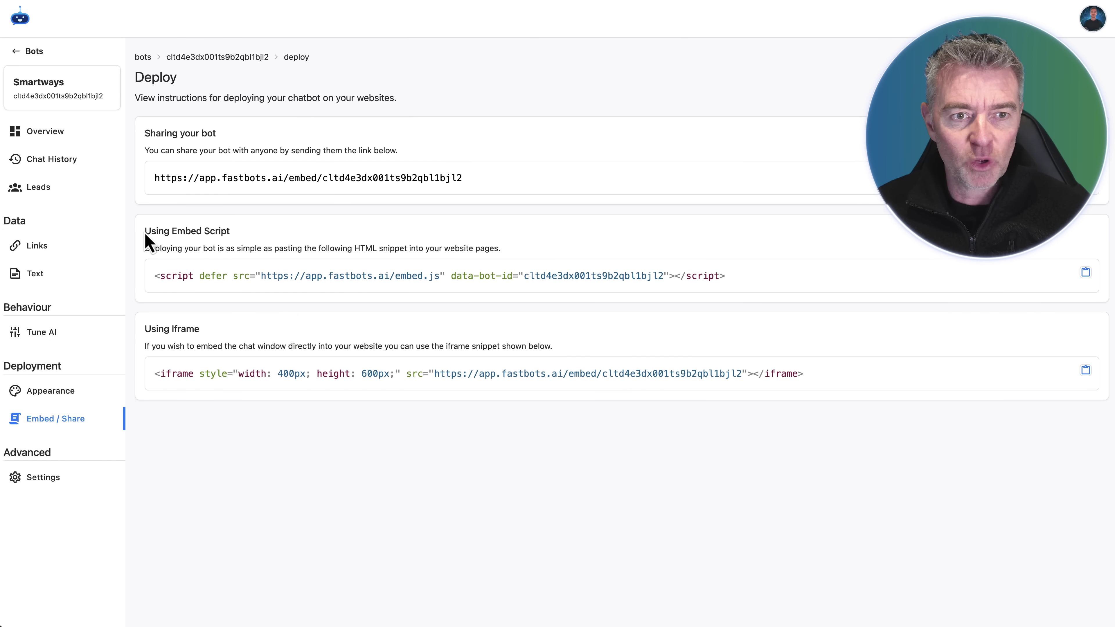
drag(143, 231, 273, 237)
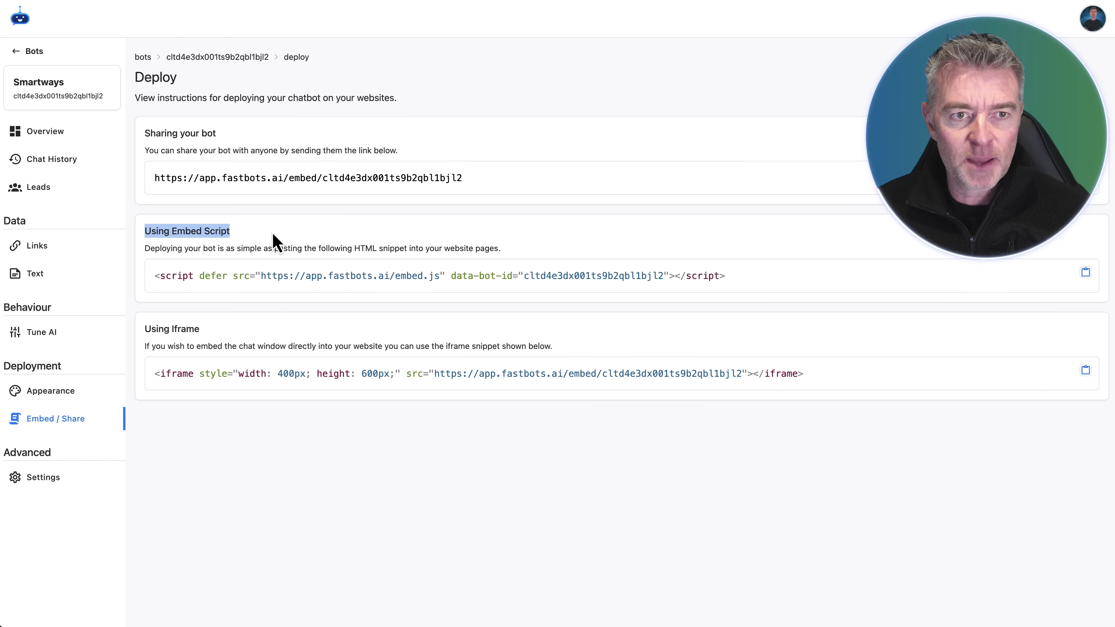
click(1086, 277)
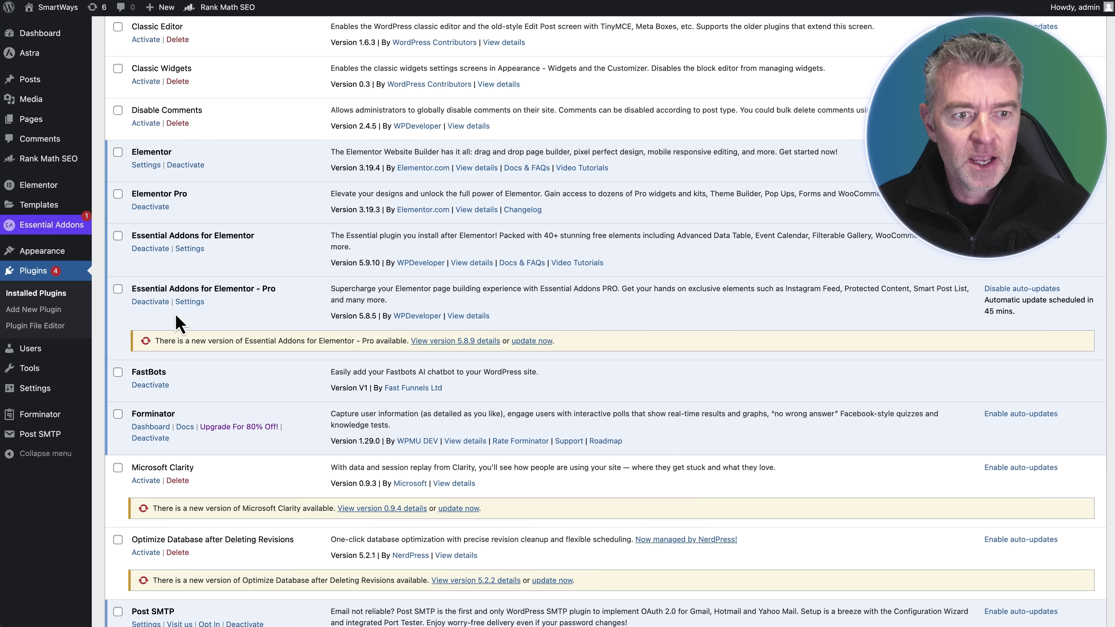
- Replace the old embed code in WordPress's FastBots settings with the Smartways script and save
mouse_move(76, 398)
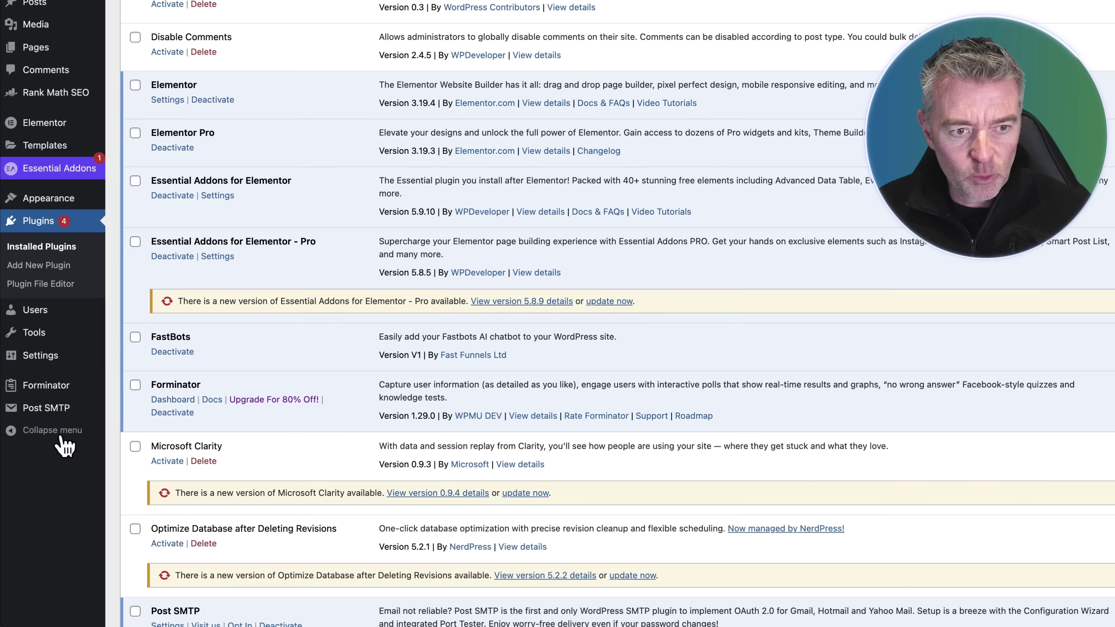
mouse_move(40, 355)
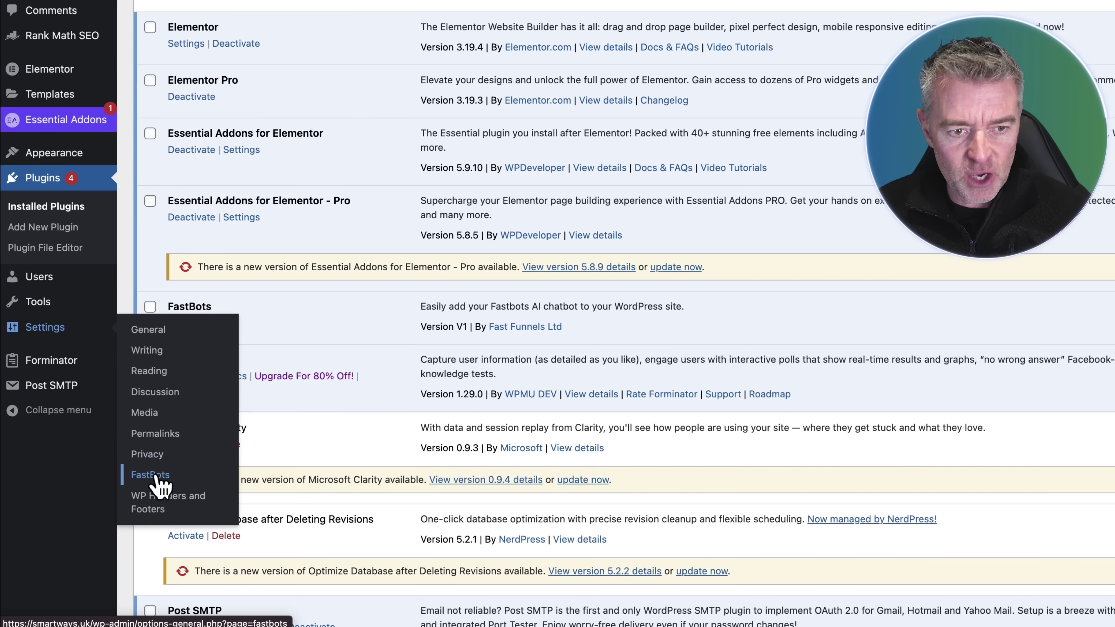
scroll(569, 73, up, 3)
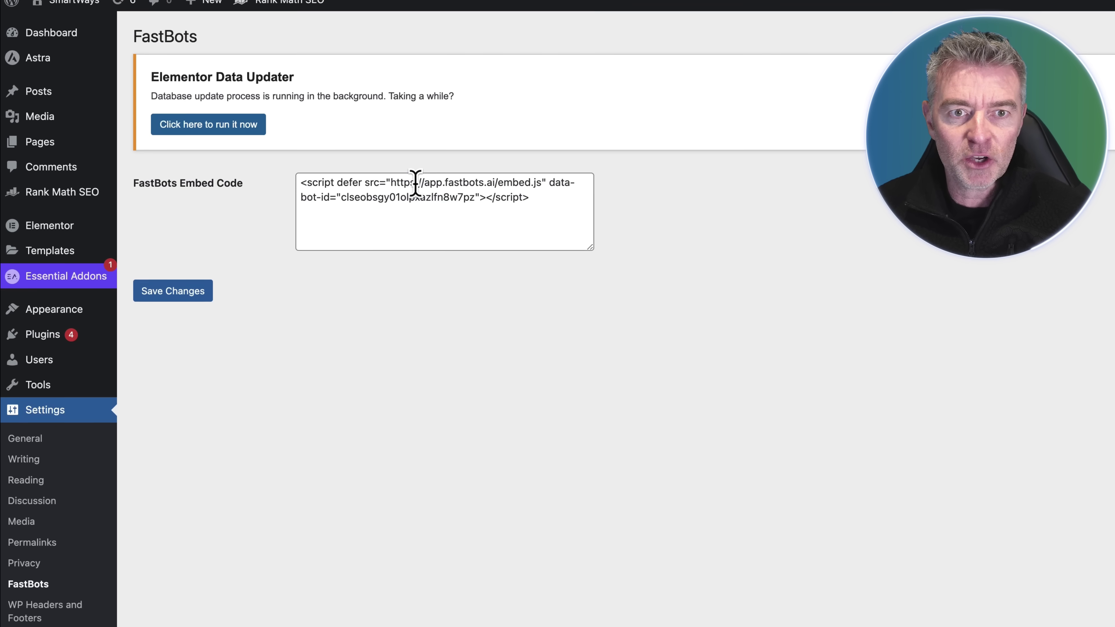
key(super+a)
key(super+v)
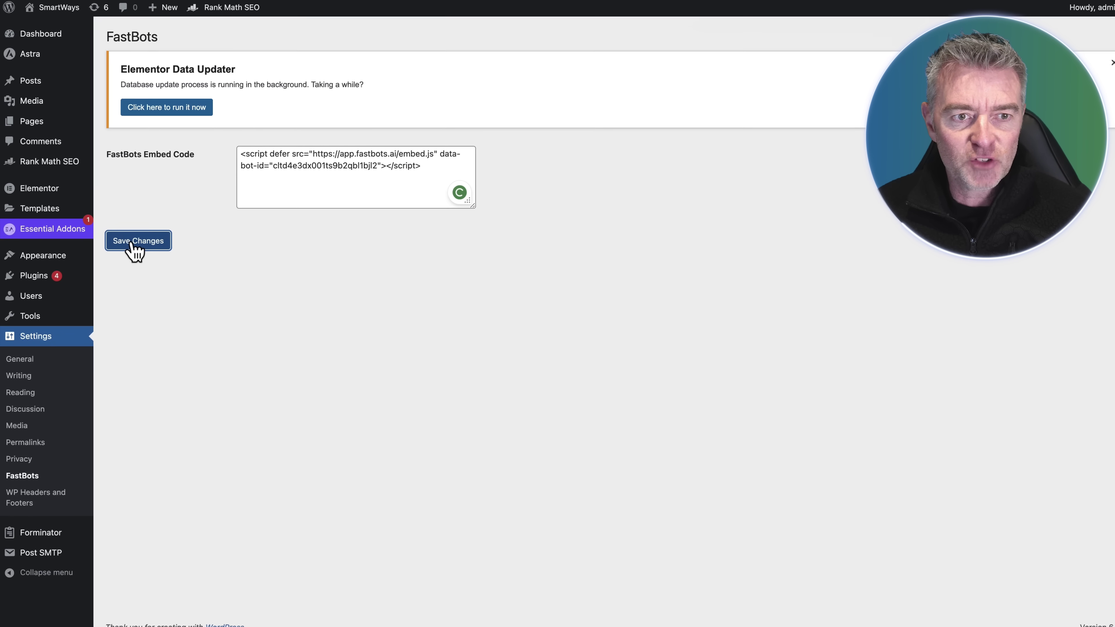
click(164, 305)
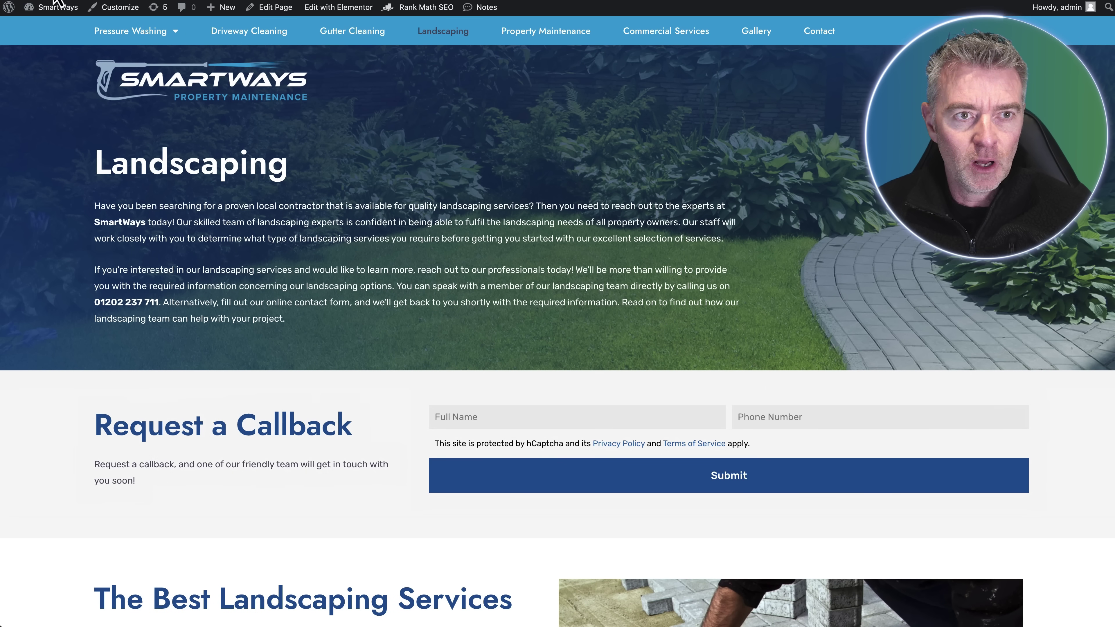
- Reload the Landscaping page and open the Smartways chat window
key(super+r)
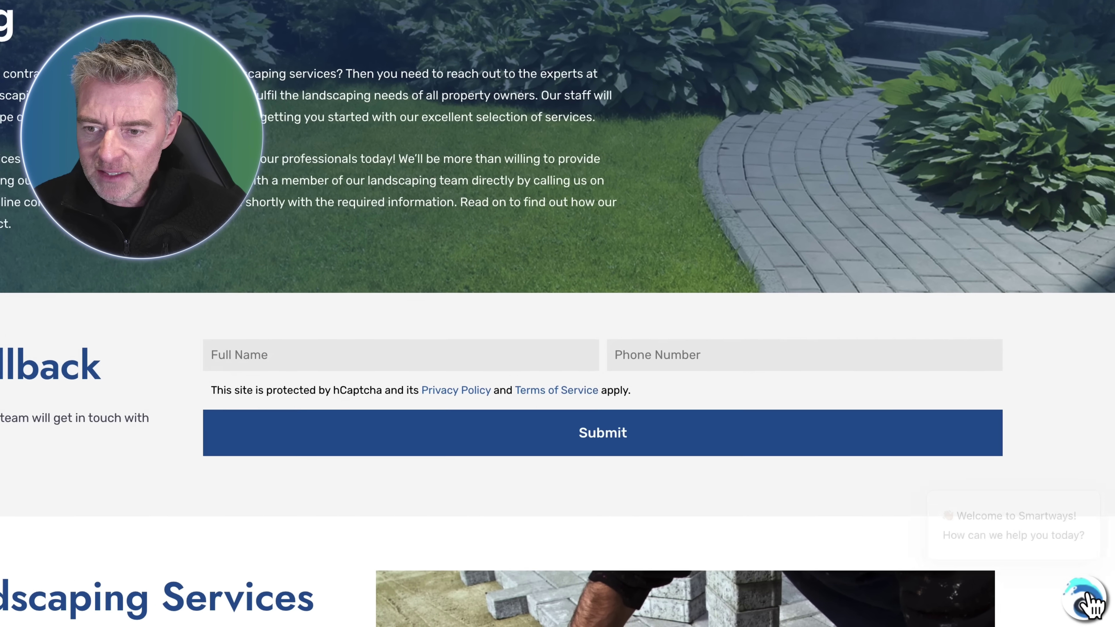
click(1082, 600)
click(1082, 600)
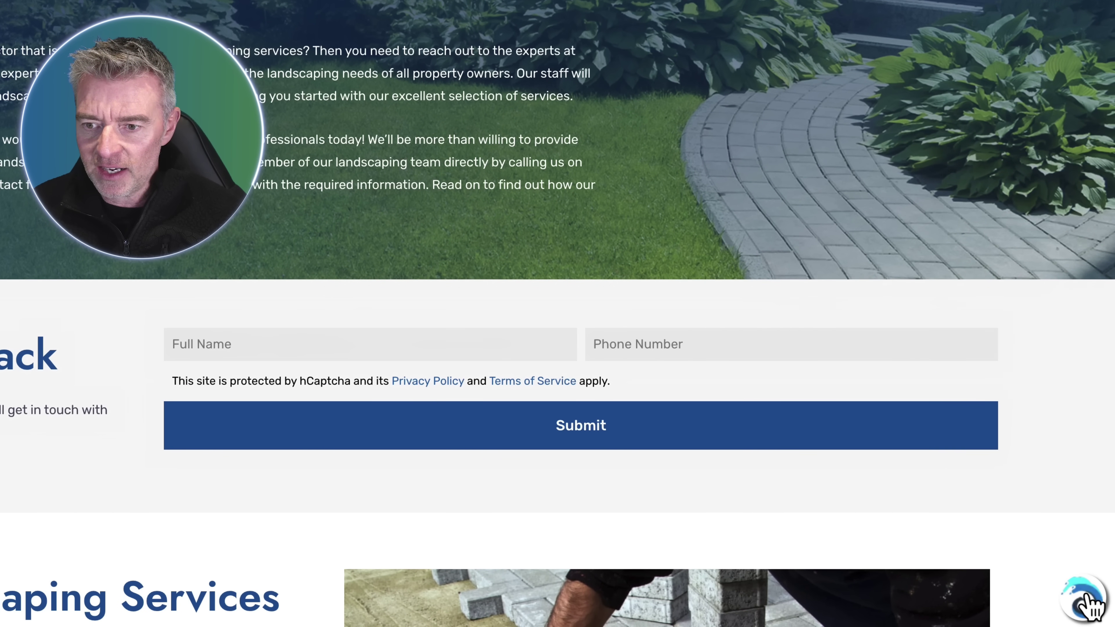
click(1082, 601)
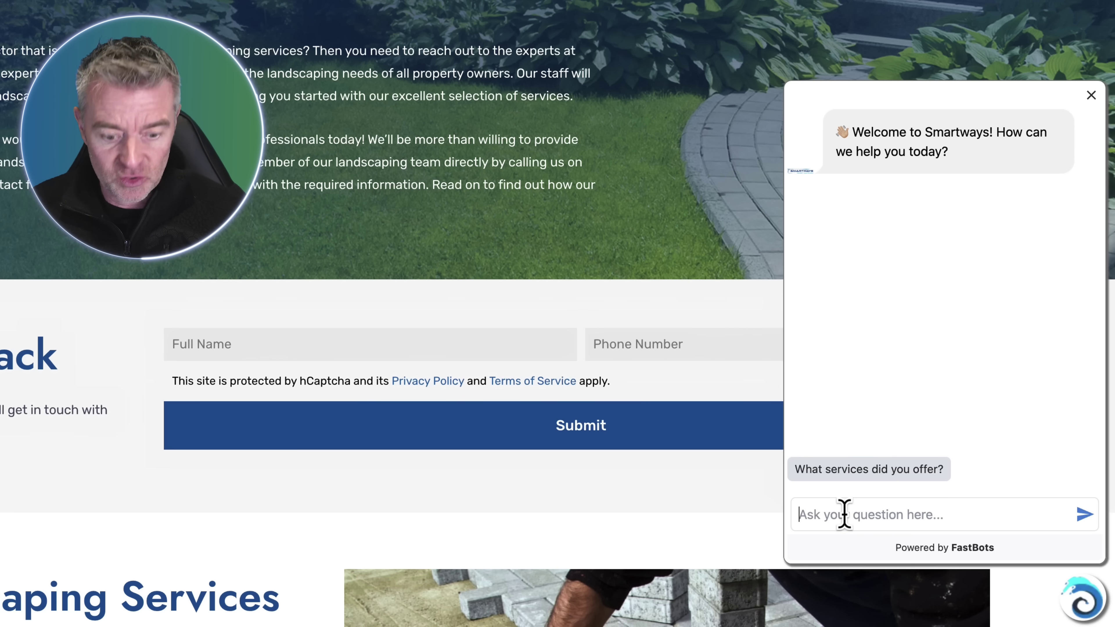
- Ask the chatbot "Do you offer landscaping services?" and read its reply
click(843, 515)
text(Do you offer landscaping)
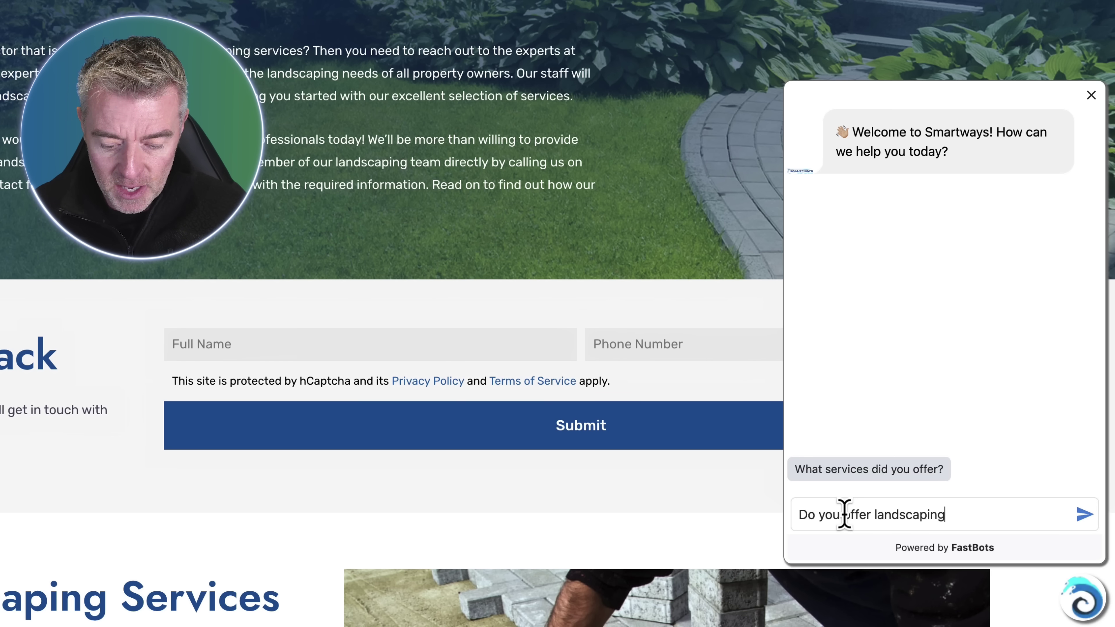
text( services?)
key(Return)
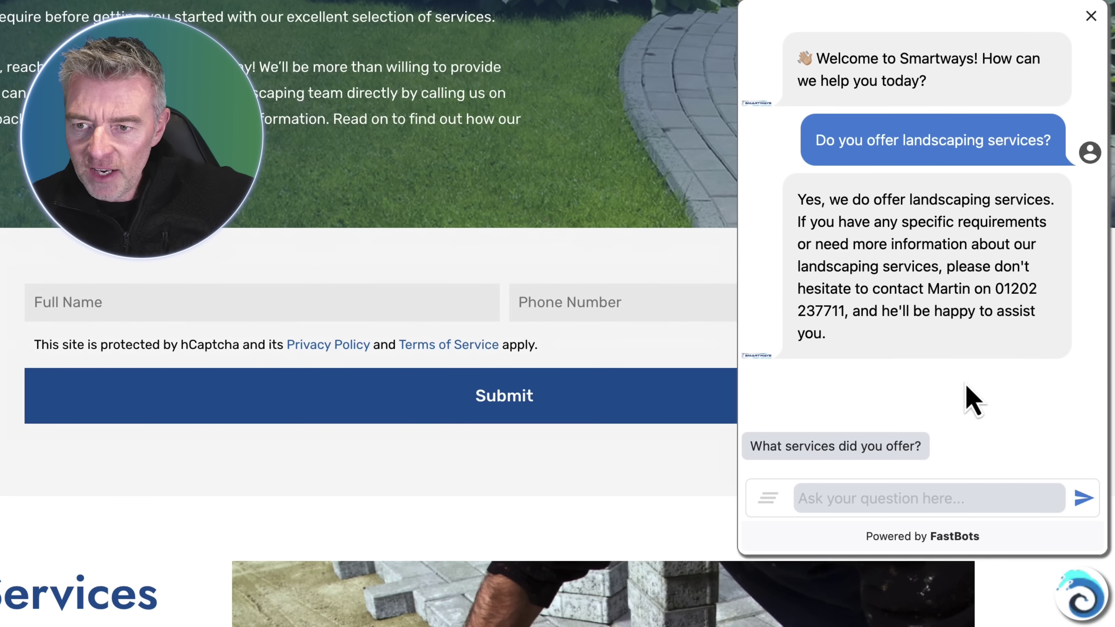
scroll(988, 307, up, 6)
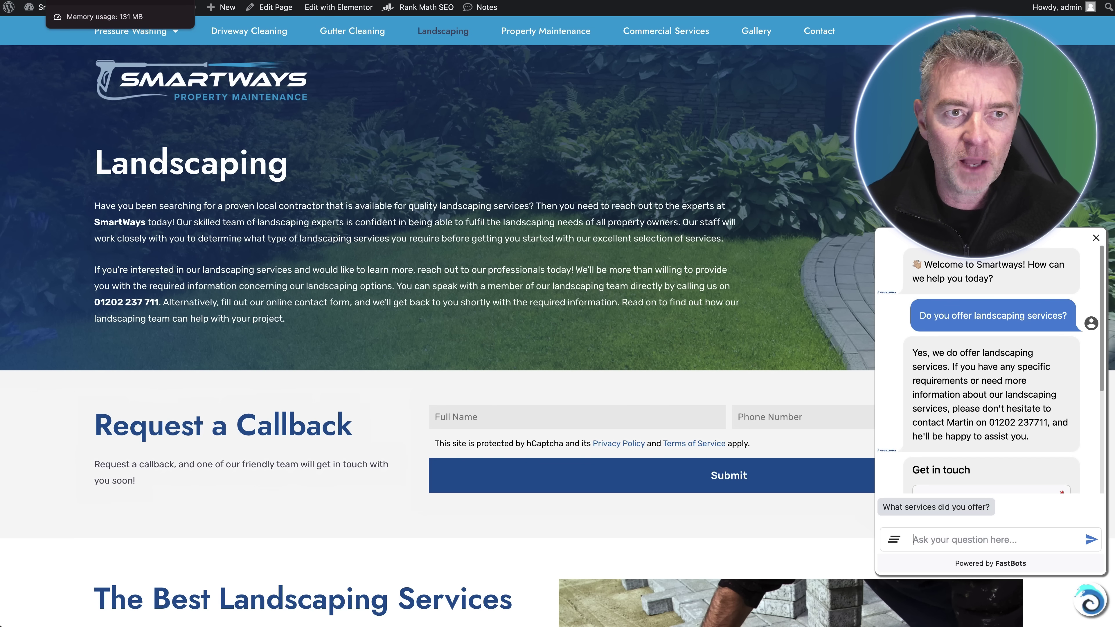
- Return to the FastBots deploy tab and check Chat History for the new landscaping conversation
click(87, 2)
key(ctrl+shift+Tab)
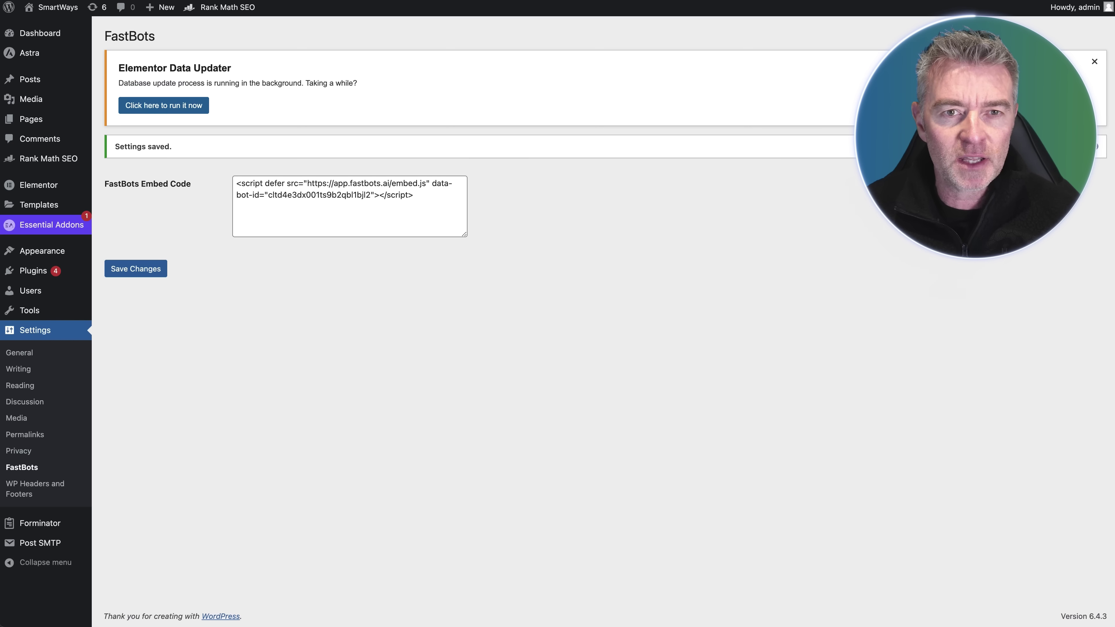
key(ctrl+Tab)
click(62, 163)
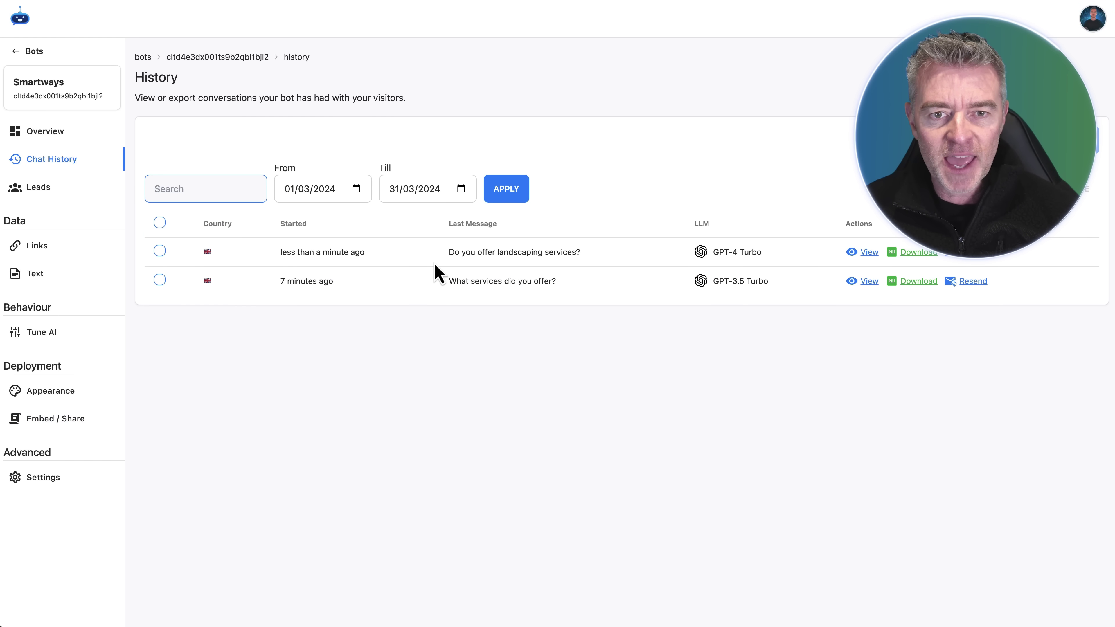
drag(448, 255, 590, 264)
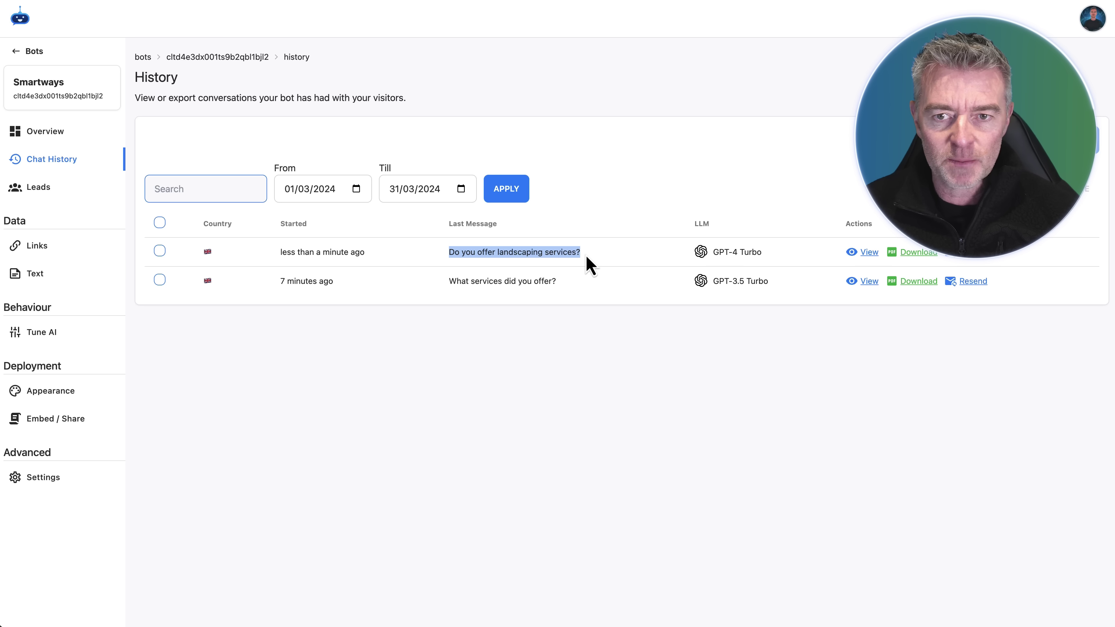
click(590, 291)
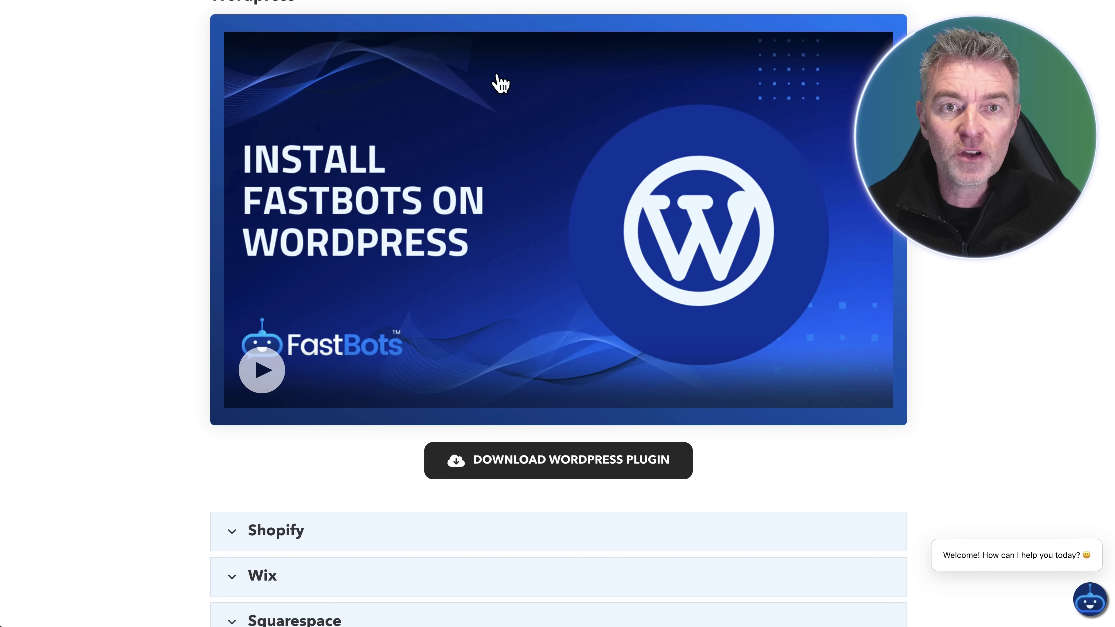
- Jump to the pricing plans section of the FastBots website
scroll(496, 83, down, 10)
scroll(498, 83, up, 15)
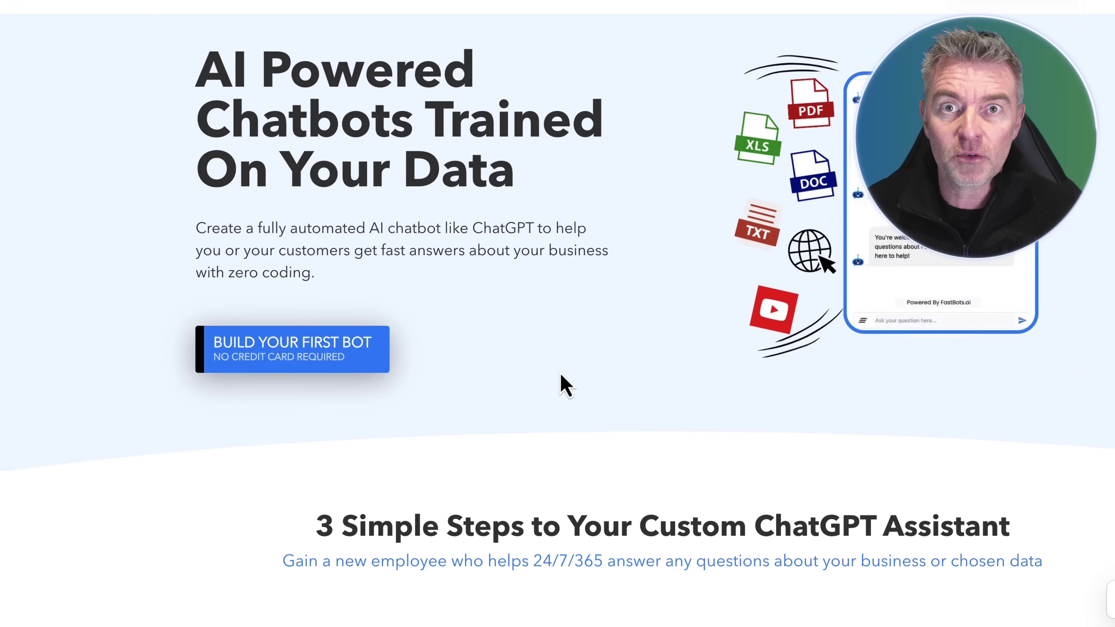
click(563, 33)
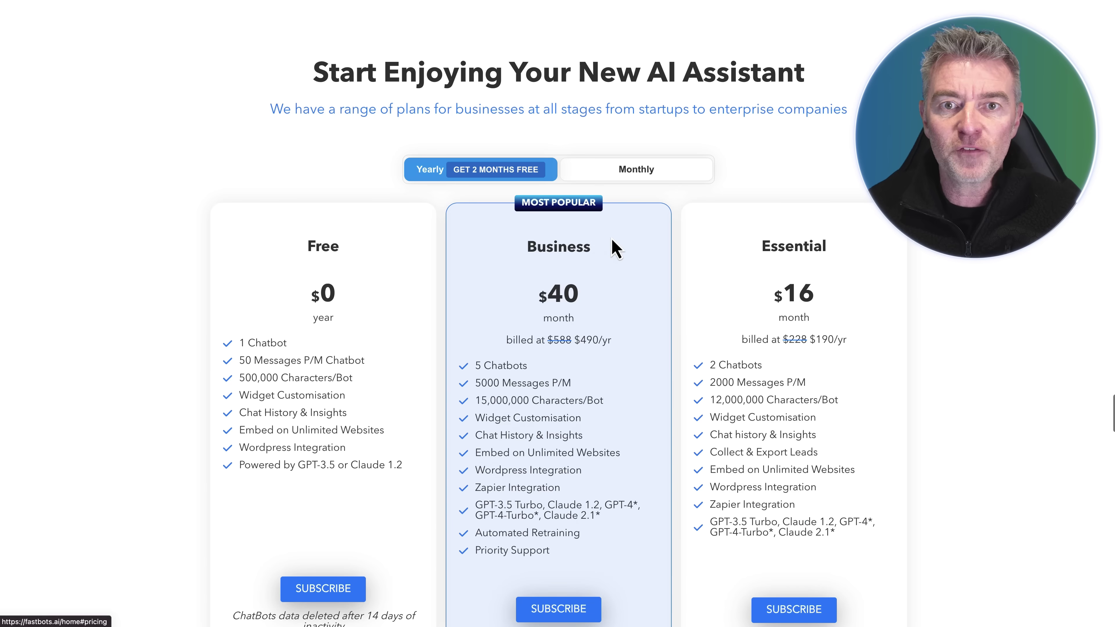
scroll(615, 248, down, 3)
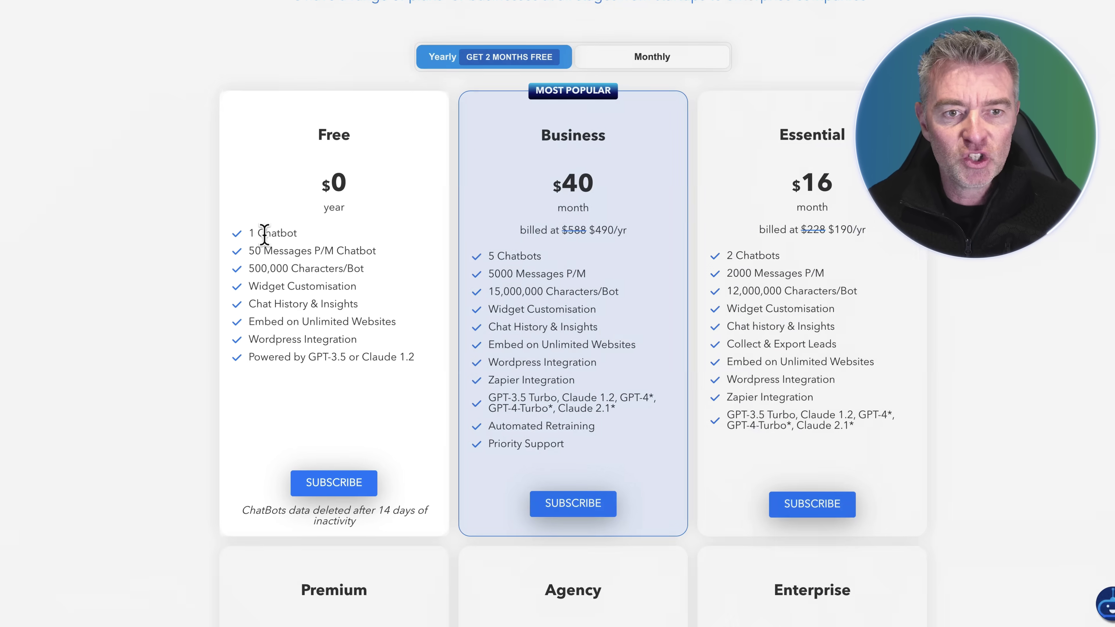
- Review the $0 Free plan's features, including 1 Chatbot and WordPress Integration
double_click(242, 343)
drag(452, 266, 507, 393)
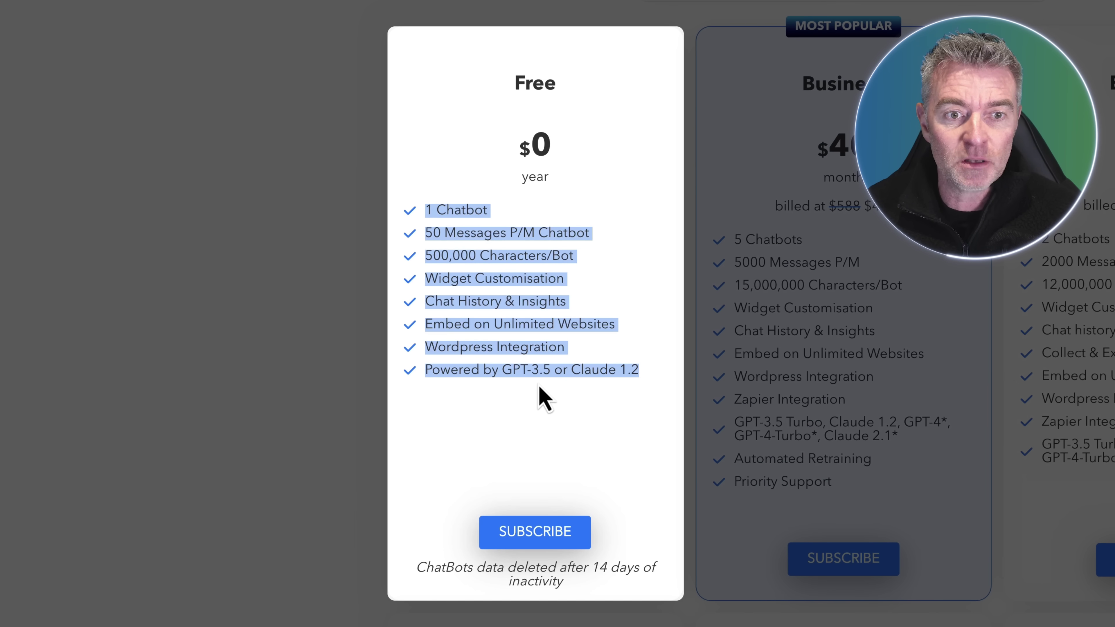
click(548, 394)
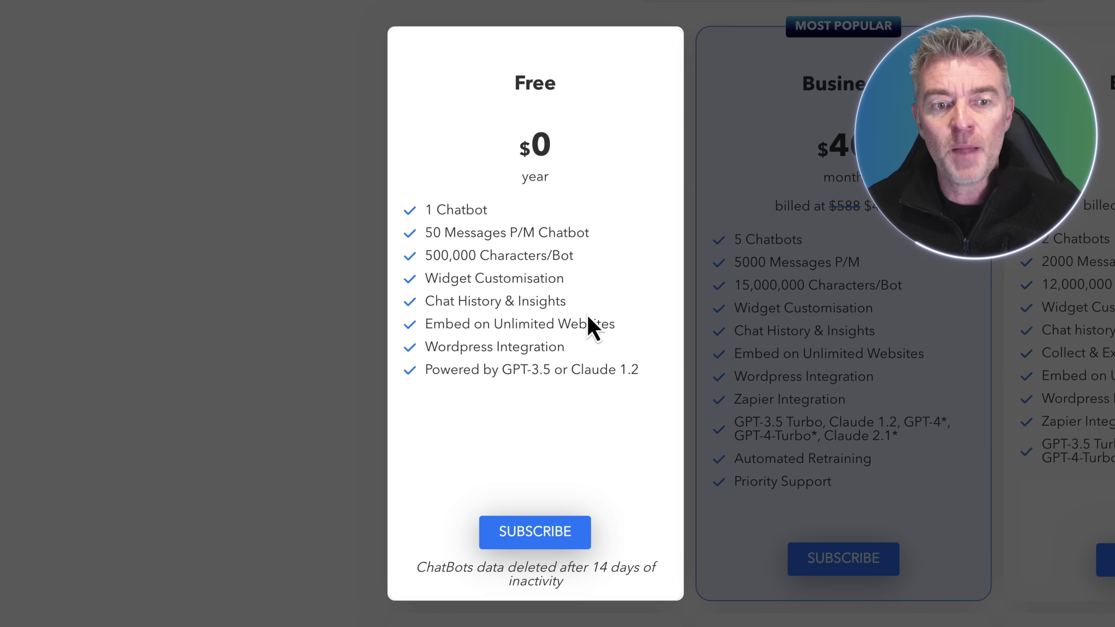
drag(565, 347, 423, 349)
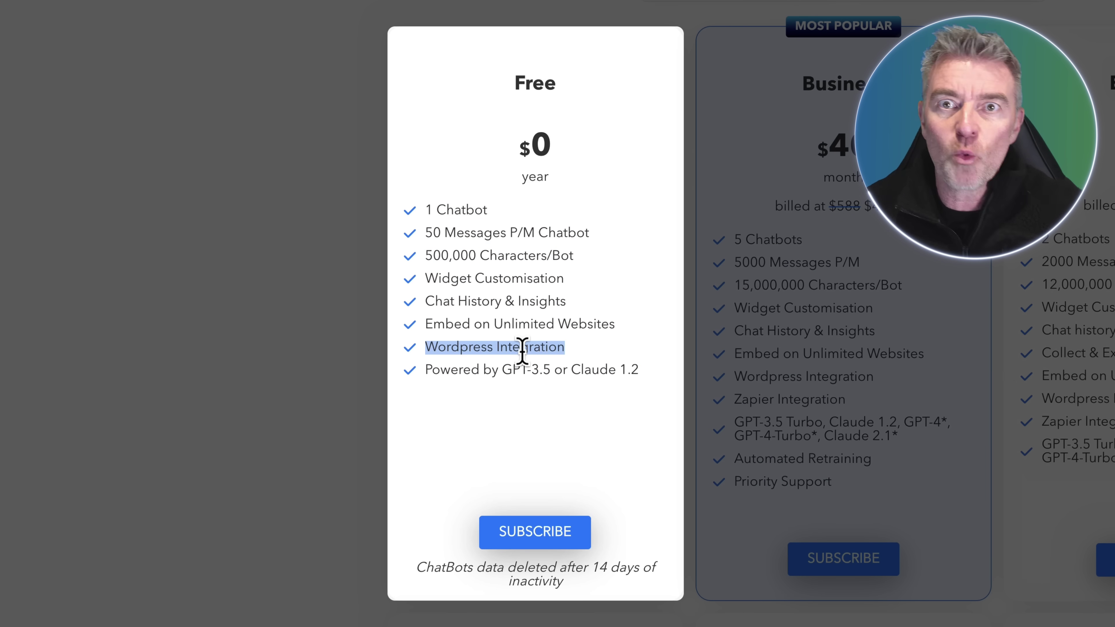
scroll(314, 347, up, 20)
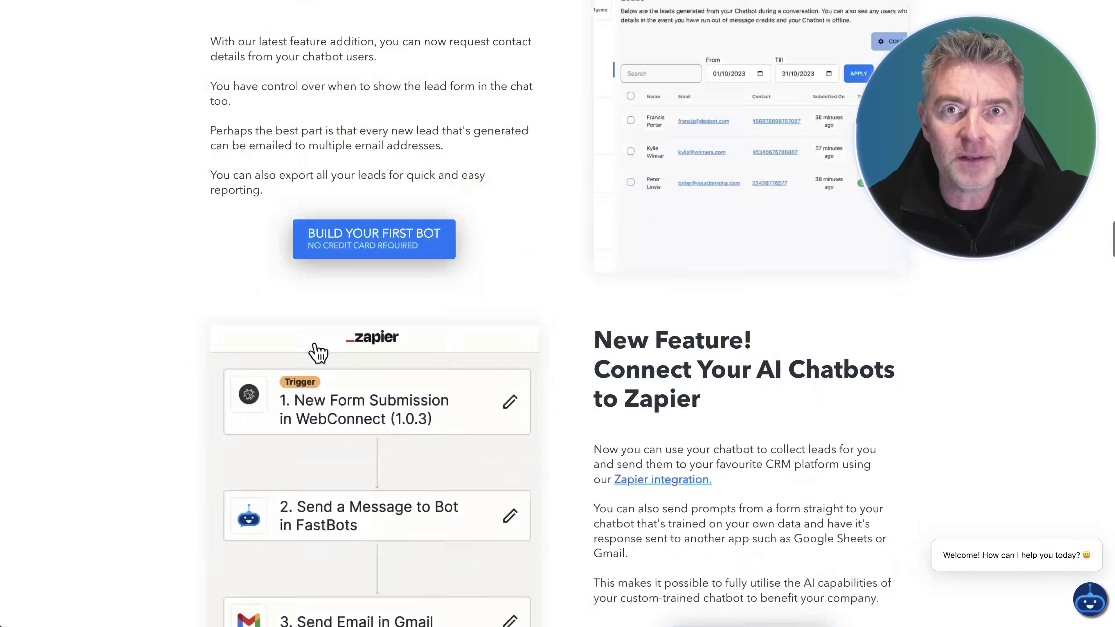
scroll(317, 353, down, 1)
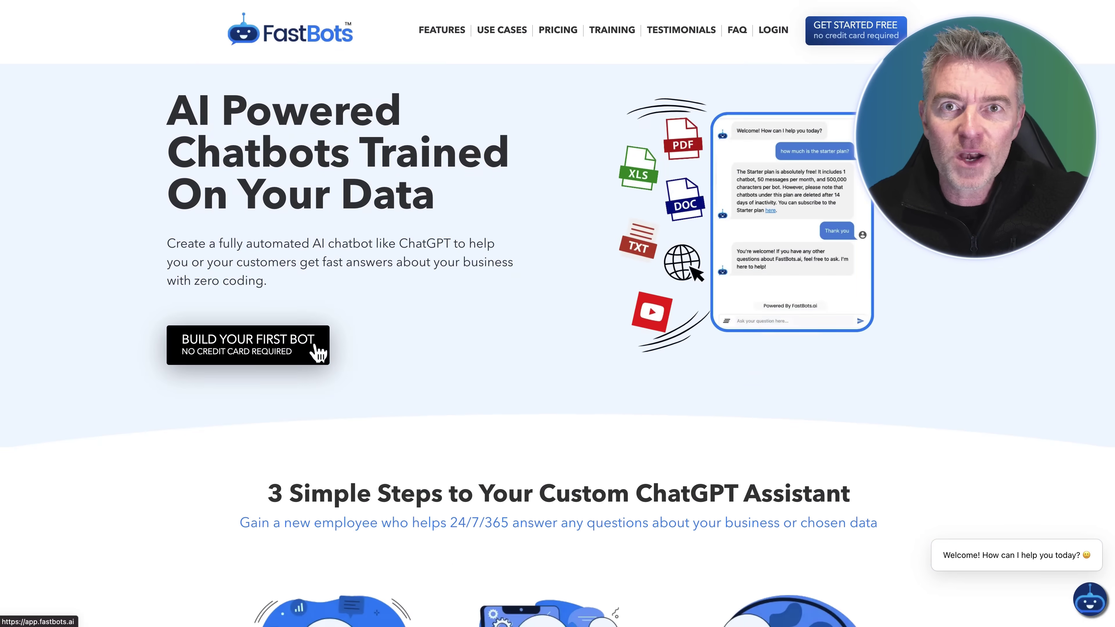